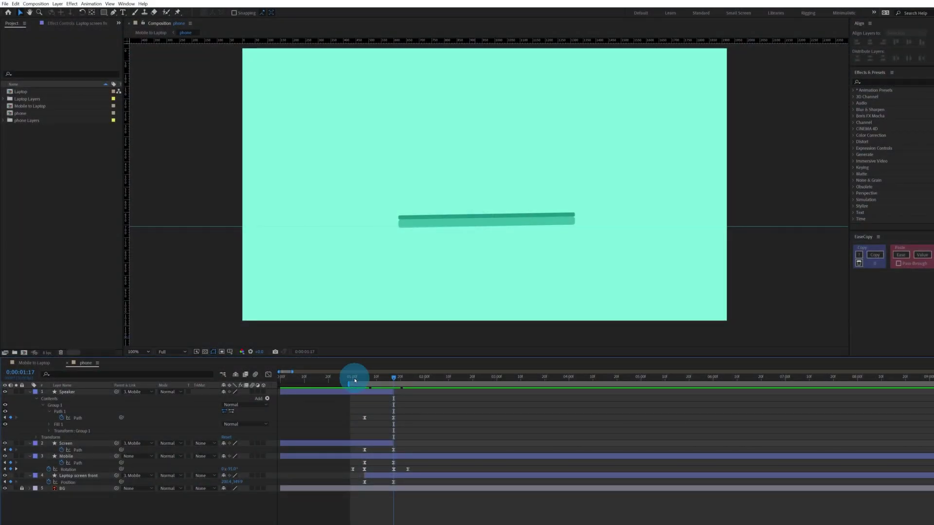
# Scrub the timeline to 0:00:01:23, where only the folded laptop base is visible
pyautogui.moveTo(355, 381); pyautogui.dragTo(408, 379)
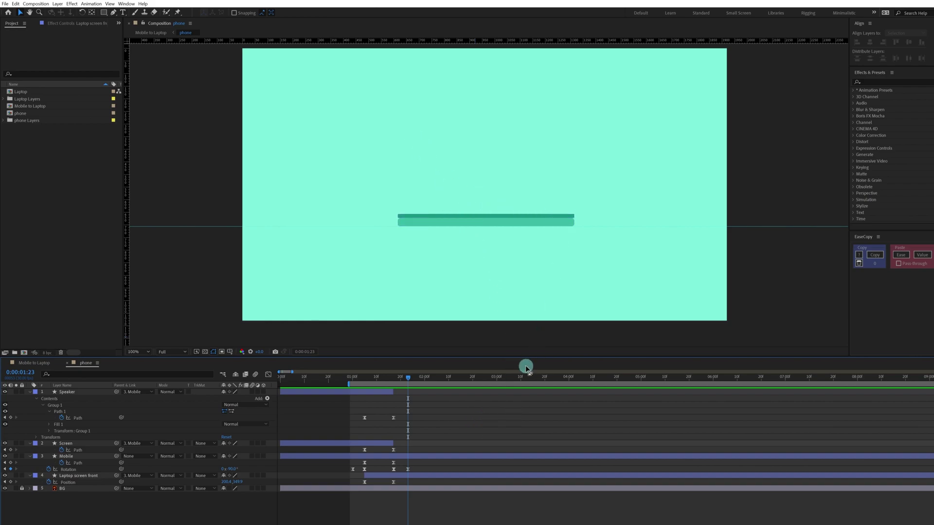
# Draw a rounded rectangle standing on the base and move its layer above Laptop screen front
pyautogui.click(345, 265)
pyautogui.moveTo(101, 16); pyautogui.dragTo(130, 23)
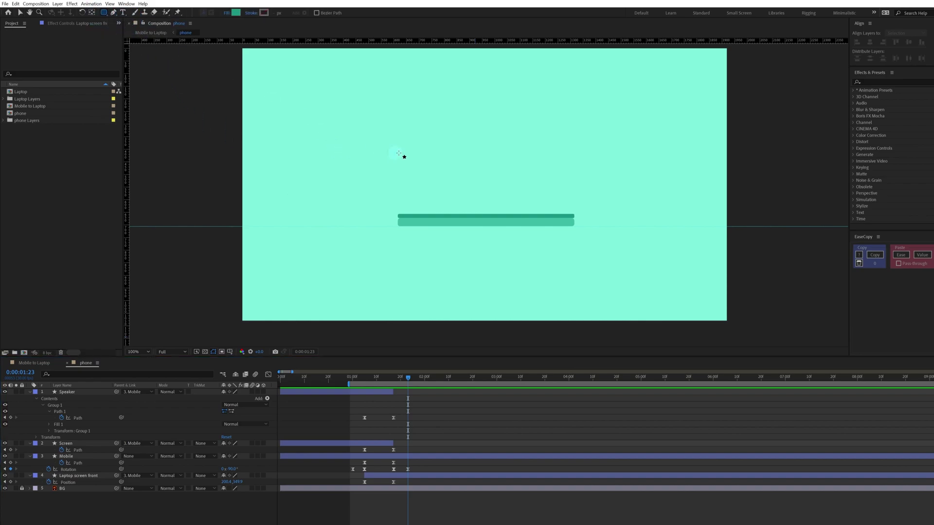
pyautogui.moveTo(403, 136); pyautogui.dragTo(573, 223)
pyautogui.moveTo(97, 390); pyautogui.dragTo(113, 494)
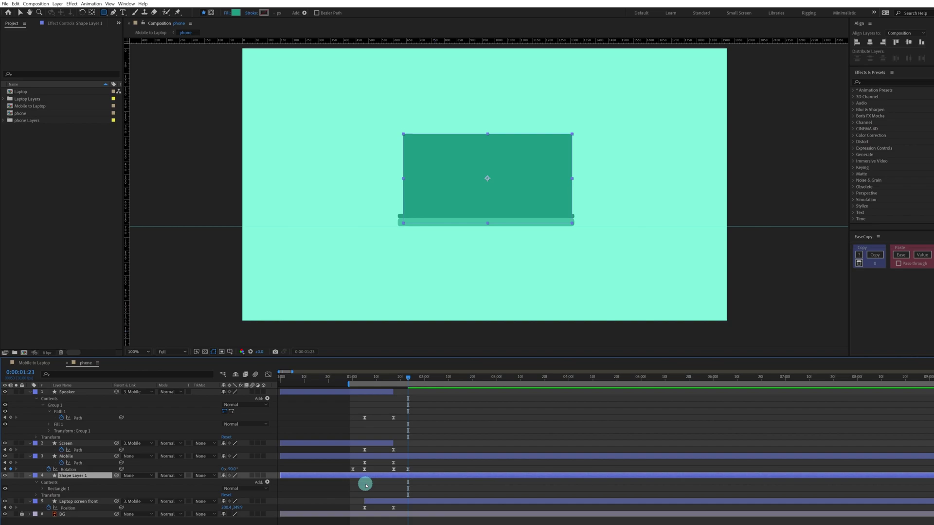
# Trim the shape layer to start at 0:00:01:23 and nudge it to centre on the base
pyautogui.hotkey('alt', '[')
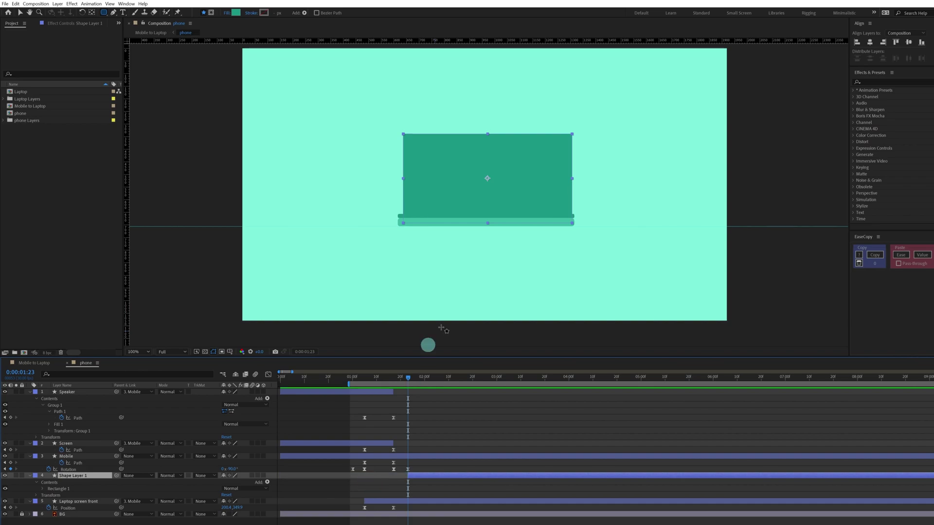
pyautogui.press('.')
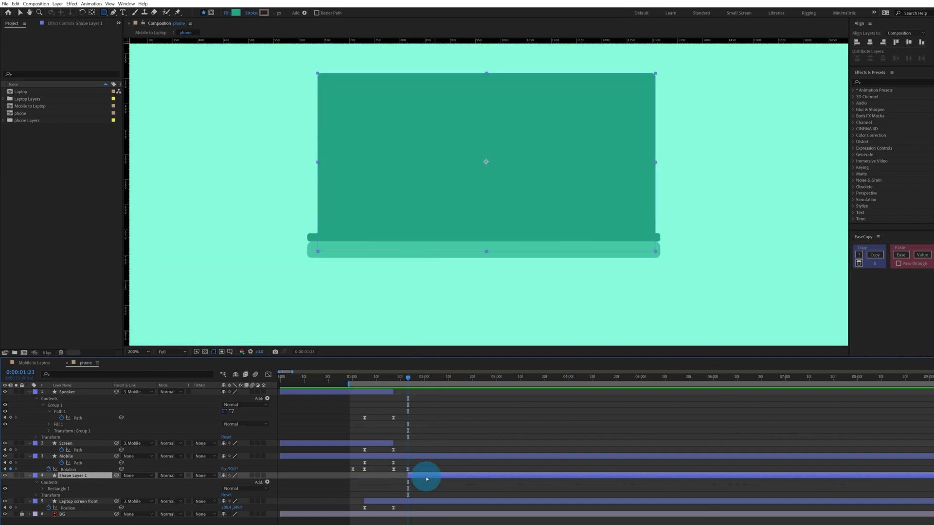
pyautogui.press('v')
pyautogui.moveTo(486, 162); pyautogui.dragTo(484, 165)
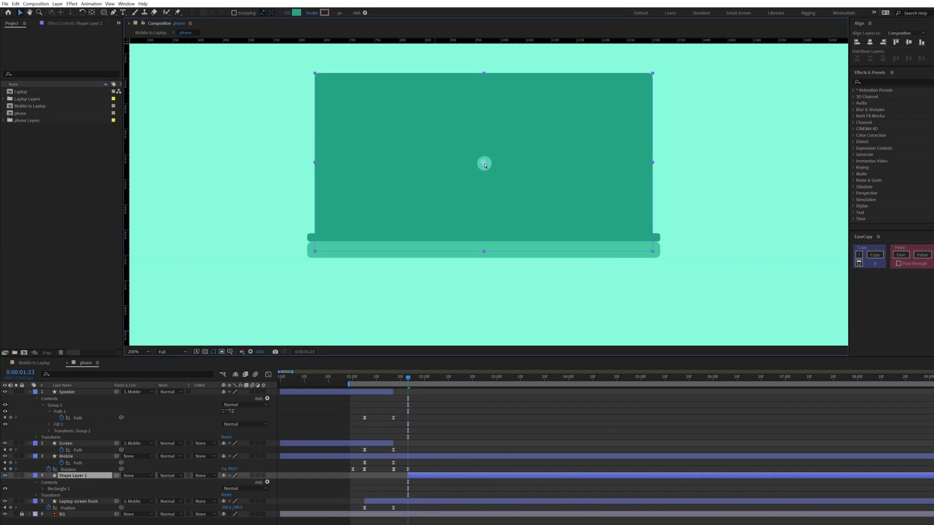
# Convert Rectangle Path 1 to a Bezier path and raise its top corners to heighten the panel
pyautogui.press(',')
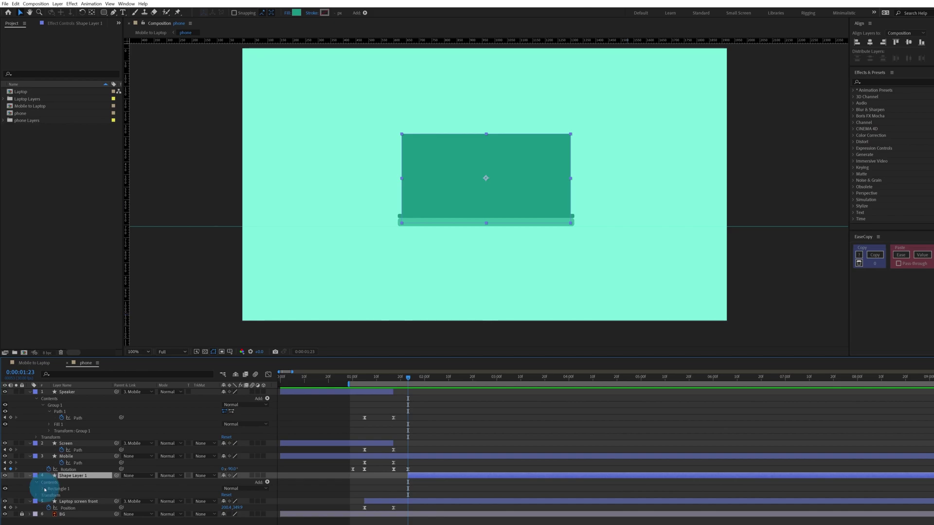
pyautogui.click(45, 490)
pyautogui.rightClick(62, 495)
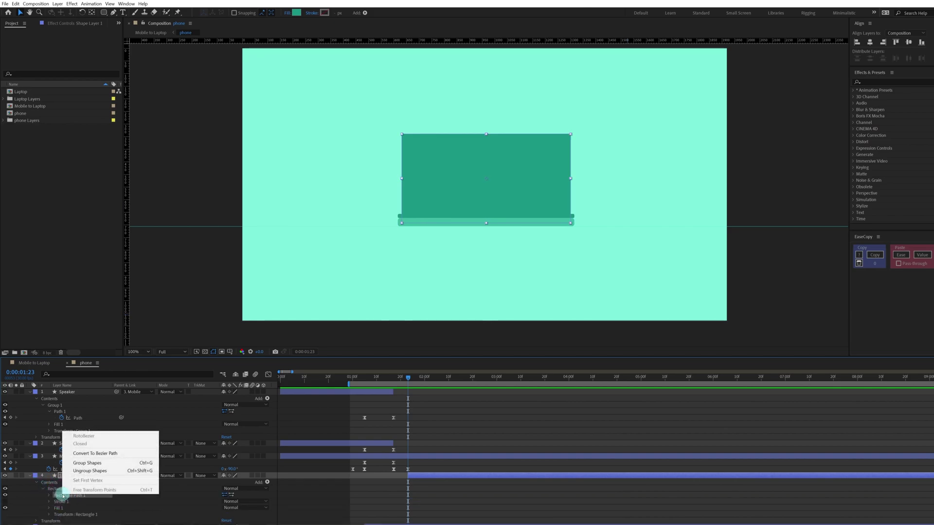
pyautogui.click(96, 455)
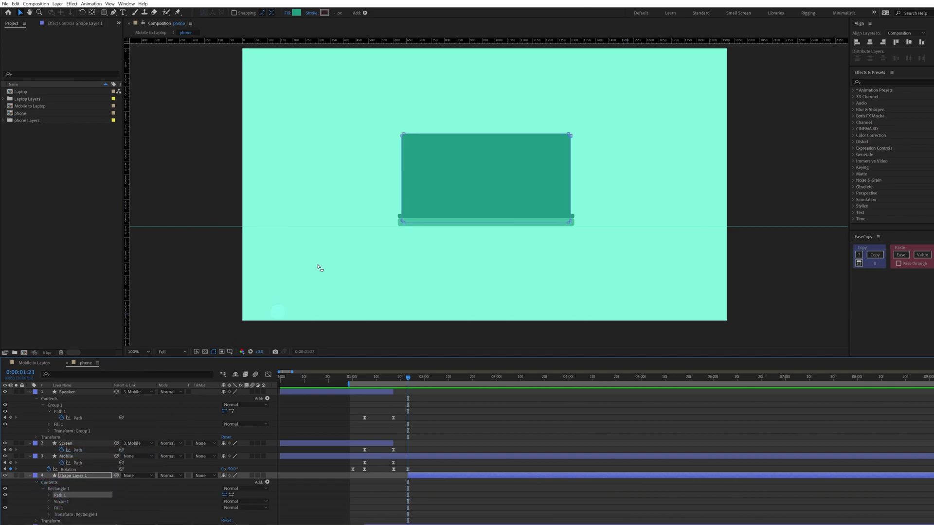
pyautogui.moveTo(375, 122); pyautogui.dragTo(572, 124)
pyautogui.click(499, 194)
# Move the anchor point down to the bottom edge and shrink the panel toward it
pyautogui.click(481, 180)
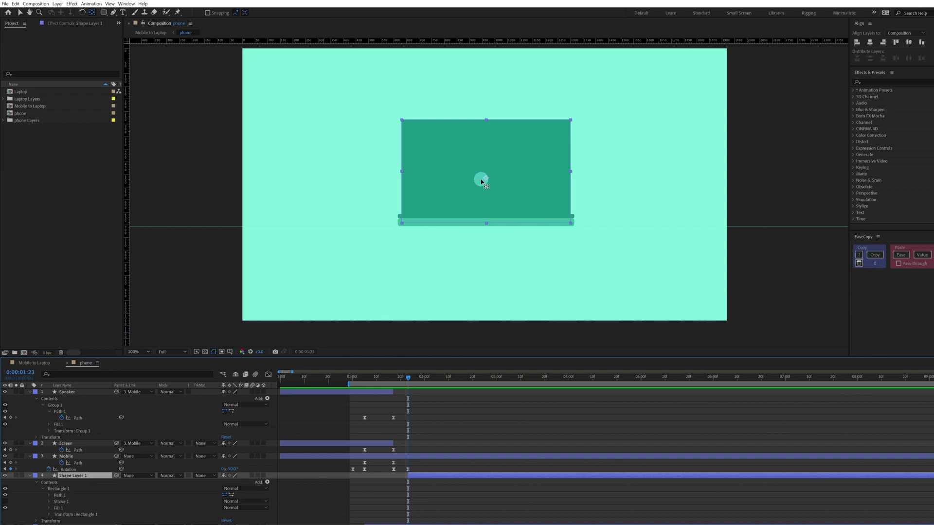
pyautogui.moveTo(486, 181); pyautogui.dragTo(487, 226)
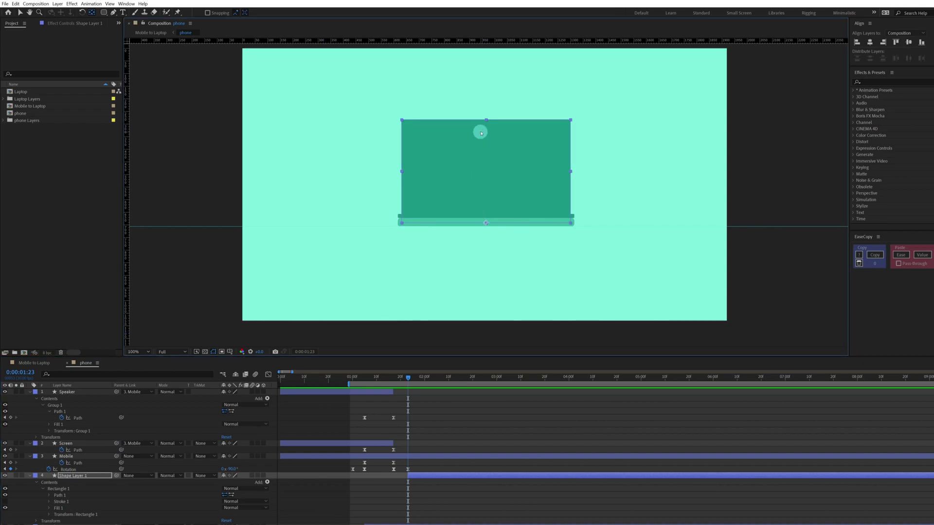
pyautogui.moveTo(486, 120); pyautogui.dragTo(493, 136)
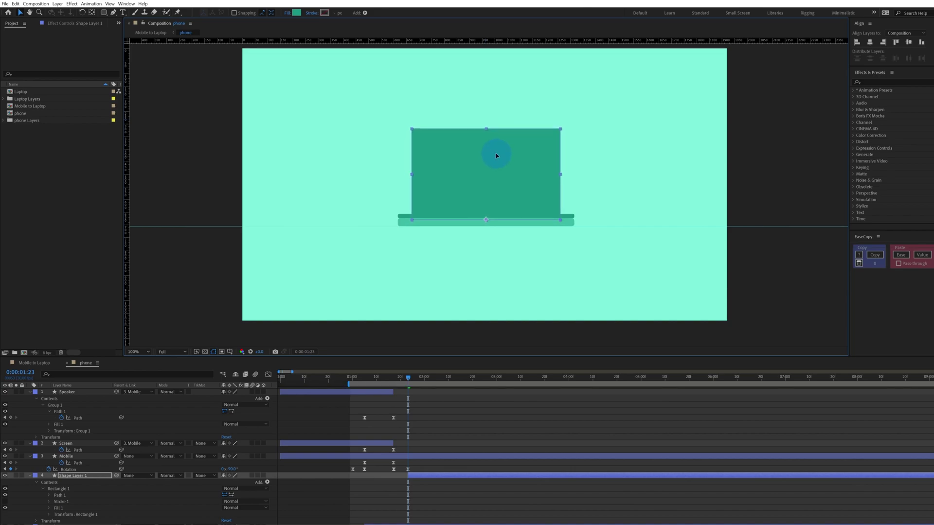
pyautogui.scroll(-1, 484, 417)
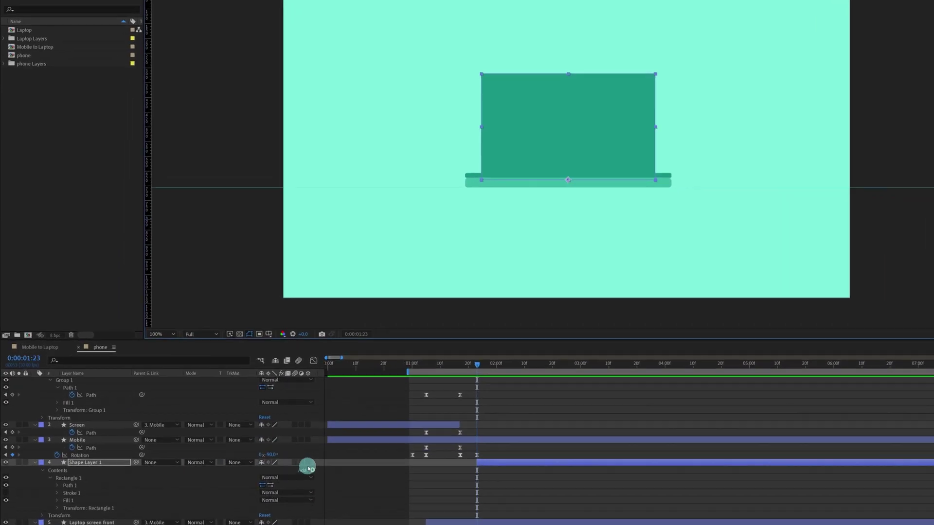
# Make the shape layer 3D and test an X Rotation tilt before reverting to upright
pyautogui.click(362, 464)
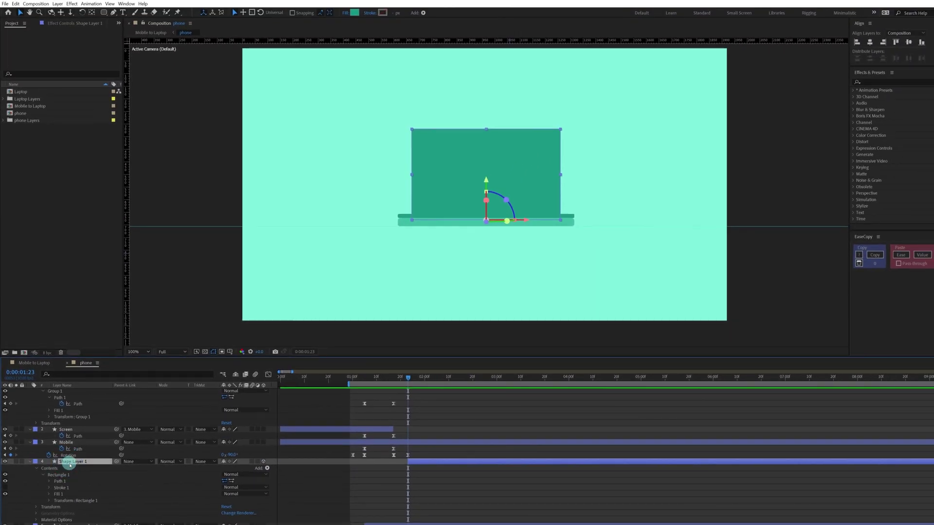
pyautogui.press('r')
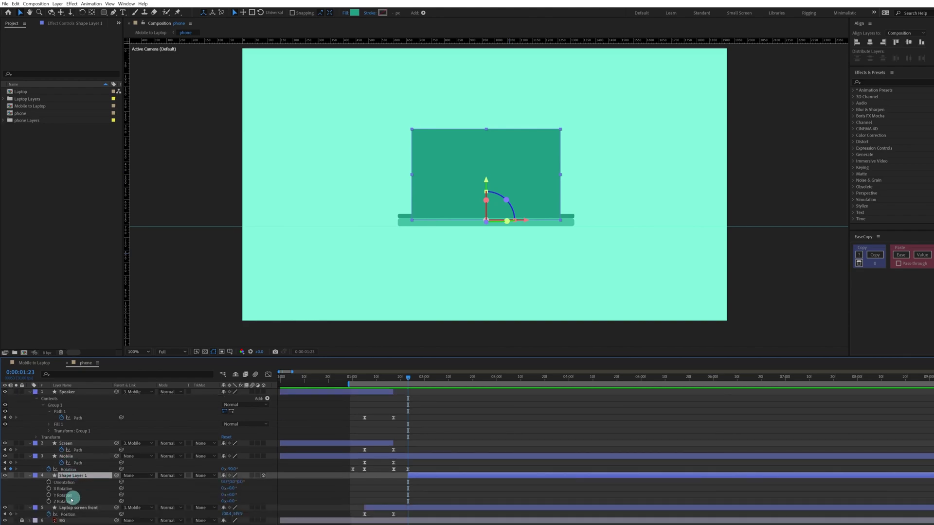
pyautogui.moveTo(233, 488); pyautogui.dragTo(254, 475)
pyautogui.hotkey('ctrl', 'z')
# Keyframe X Rotation from 0° at 0:00:01:23 to about 85° at 0:00:02:03
pyautogui.click(48, 489)
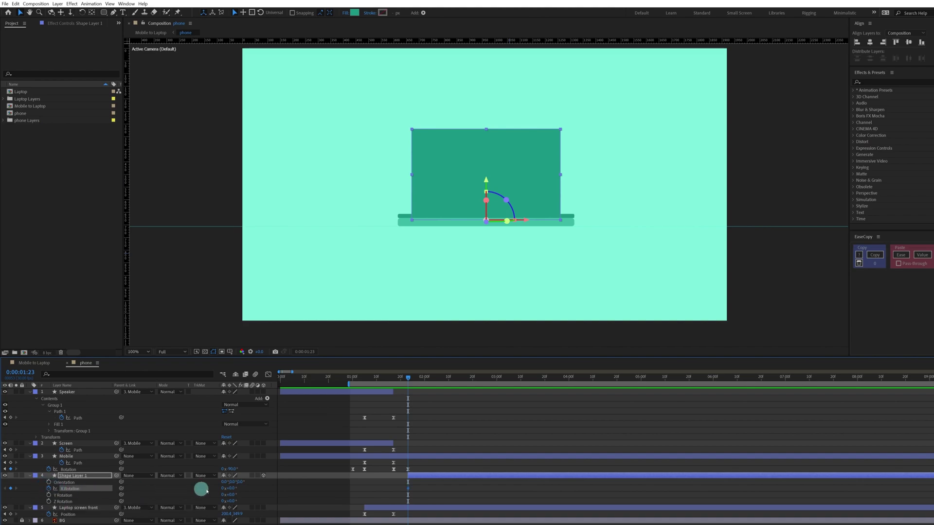
pyautogui.click(20, 372)
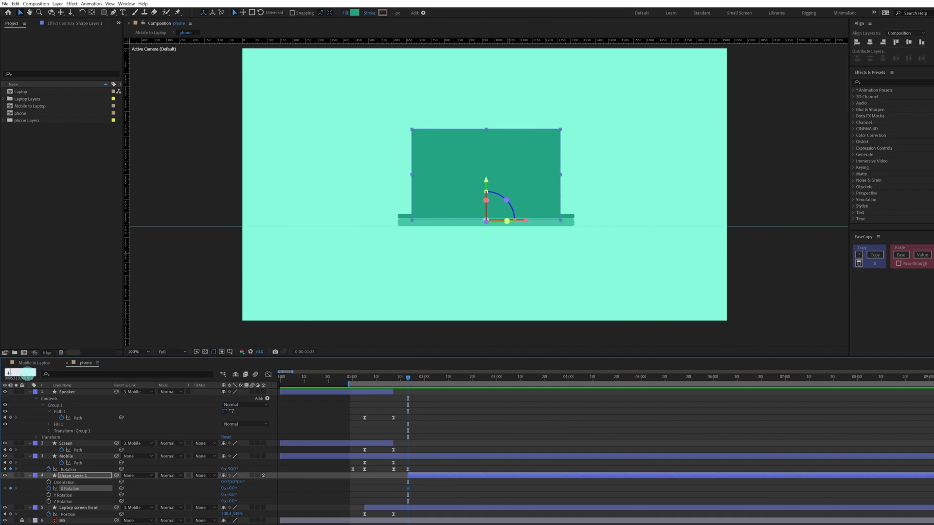
pyautogui.write('+10')
pyautogui.press('Return')
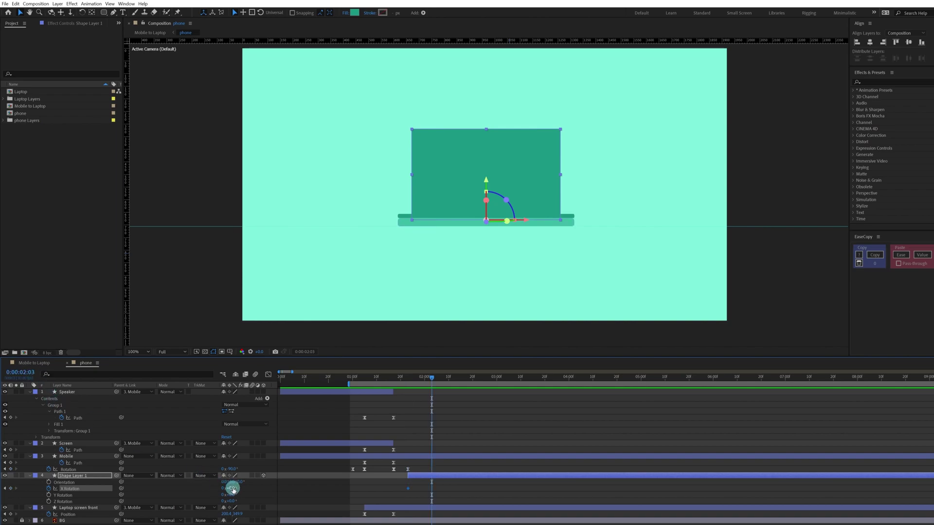
pyautogui.moveTo(232, 488); pyautogui.dragTo(256, 479)
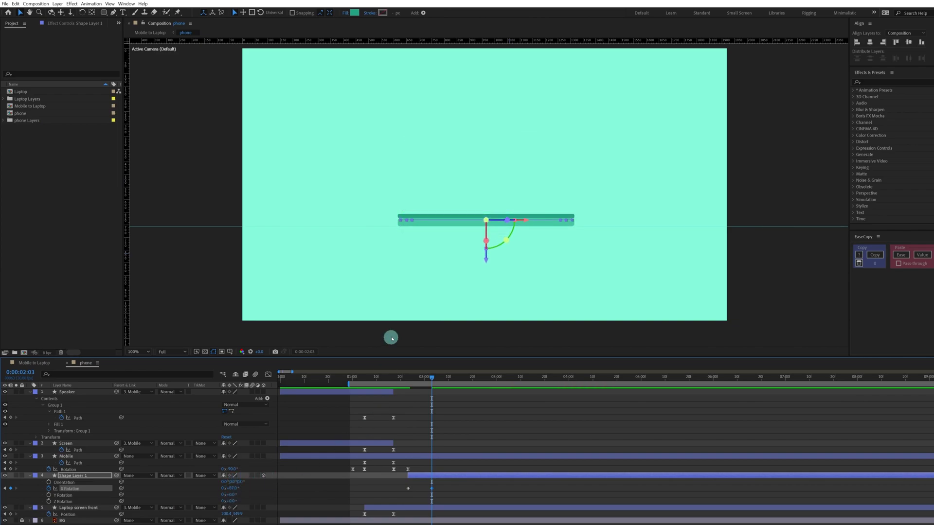
pyautogui.scroll(1, 393, 306)
pyautogui.moveTo(233, 491); pyautogui.dragTo(229, 488)
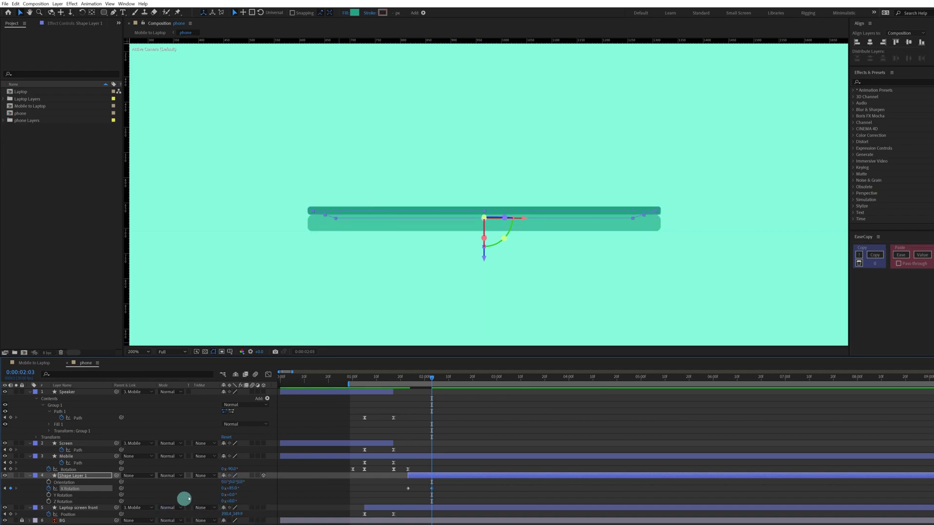
pyautogui.click(229, 494)
pyautogui.click(307, 211)
pyautogui.click(306, 213)
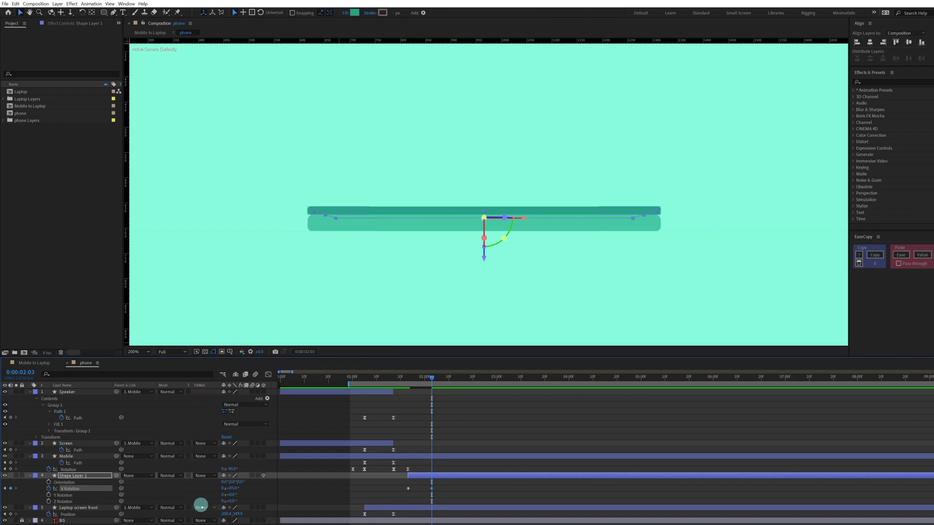
# Set the panel's Scale to 90%
pyautogui.press('s')
pyautogui.click(235, 482)
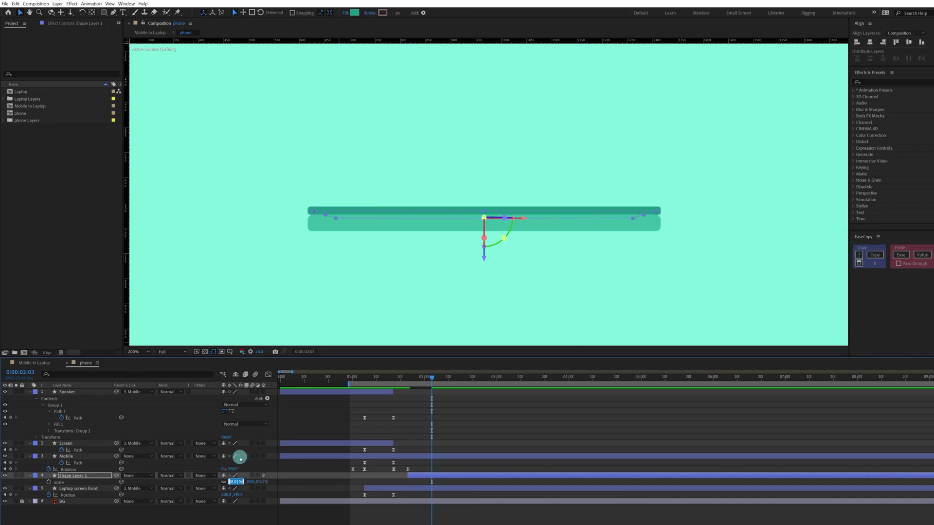
pyautogui.write('90.0,90.0,90.0')
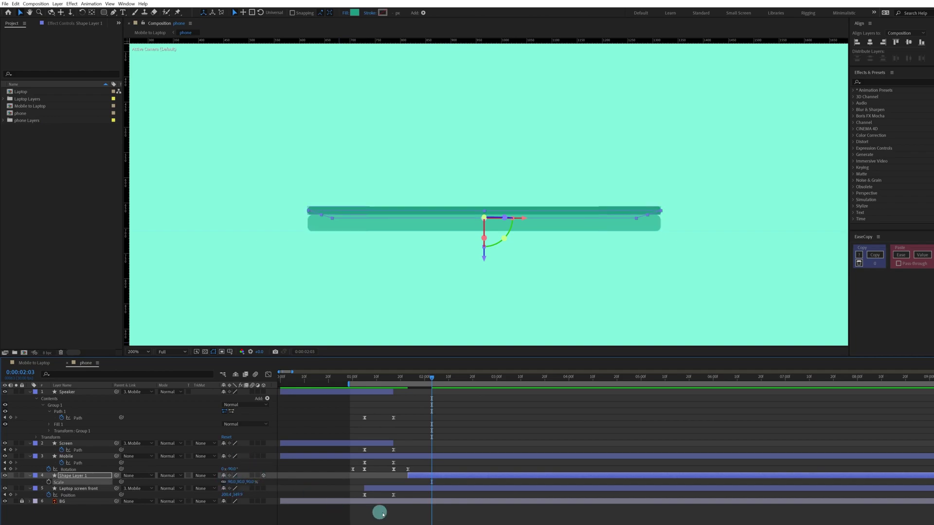
pyautogui.click(511, 427)
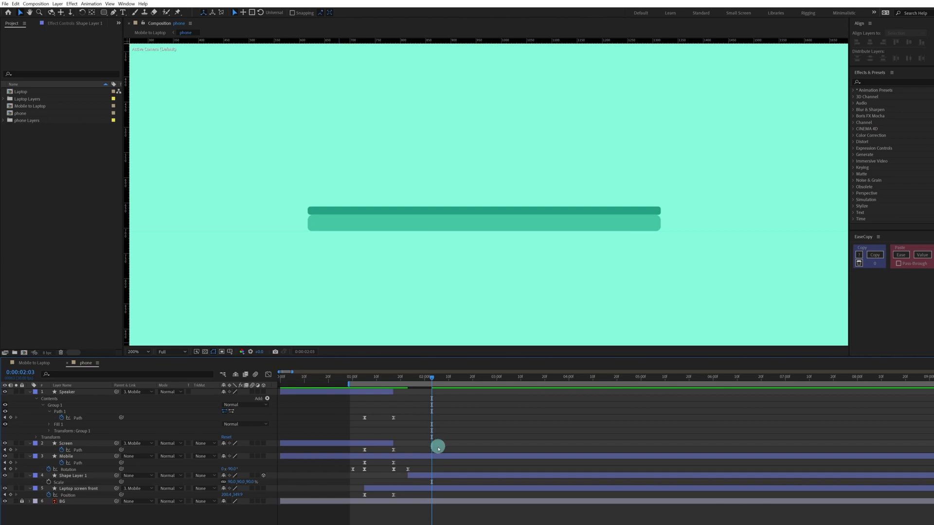
# Reverse the panel's X Rotation keyframes so it swings up from the base, then preview
pyautogui.click(423, 476)
pyautogui.press('u')
pyautogui.click(410, 378)
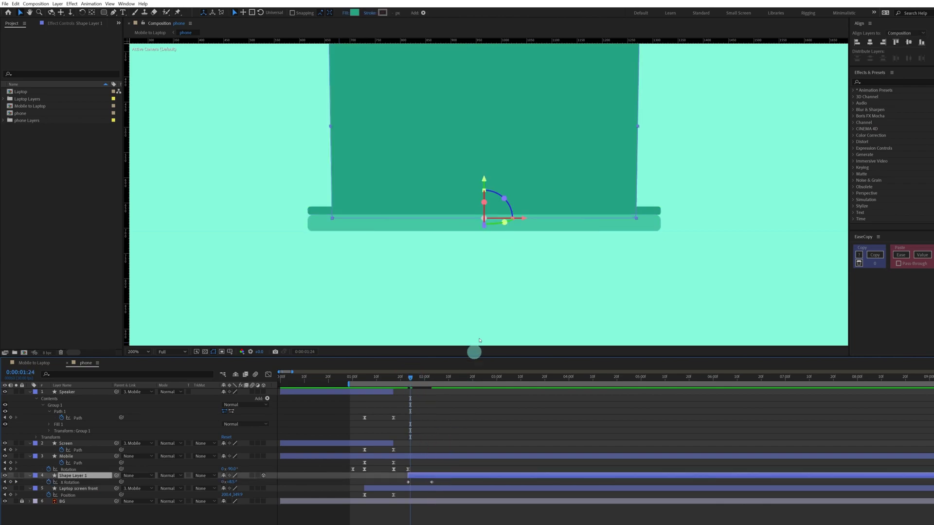
pyautogui.moveTo(441, 480); pyautogui.dragTo(399, 487)
pyautogui.rightClick(408, 481)
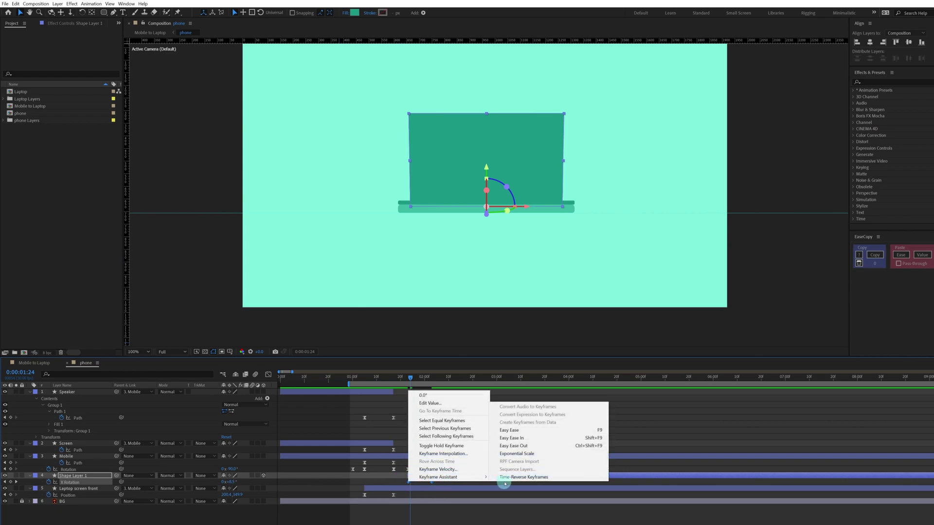
pyautogui.click(506, 477)
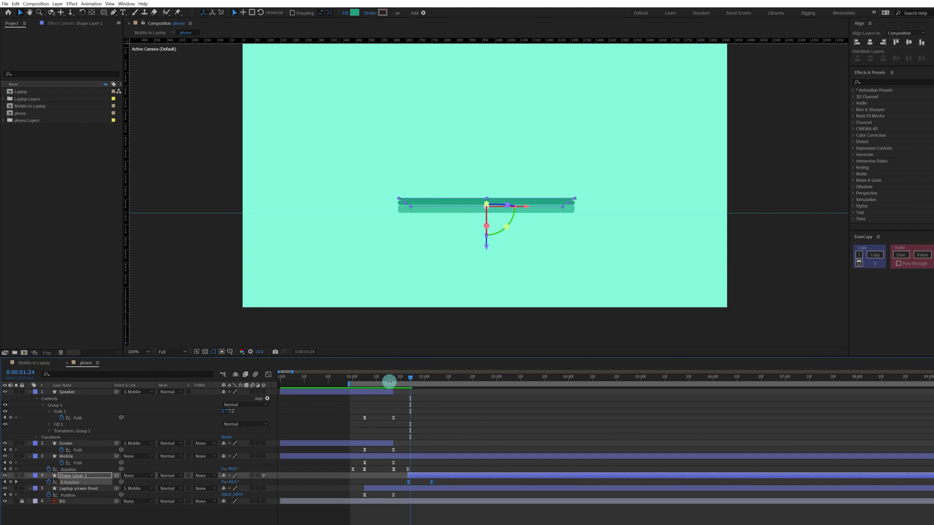
pyautogui.click(389, 381)
pyautogui.press('space')
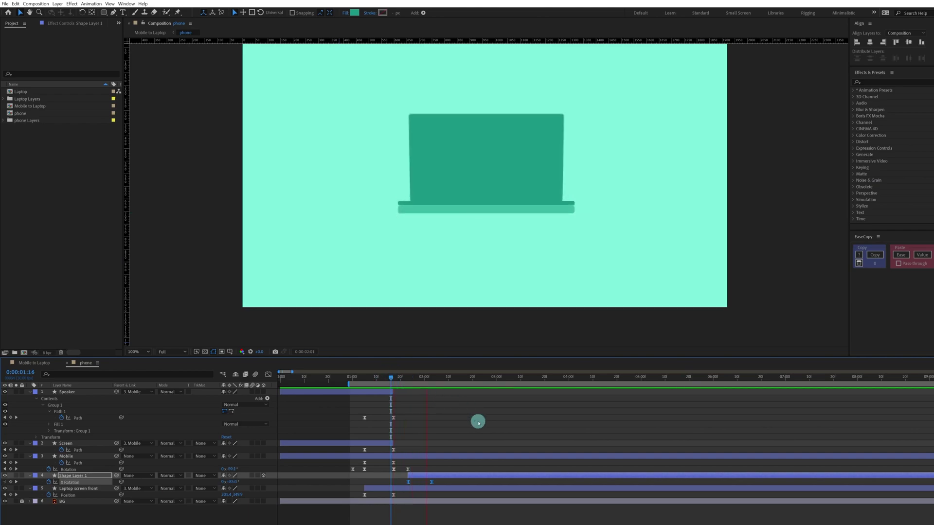
# At 0:00:02:03, tilt the panel back slightly so it stands like an opened lid
pyautogui.moveTo(413, 380); pyautogui.dragTo(432, 381)
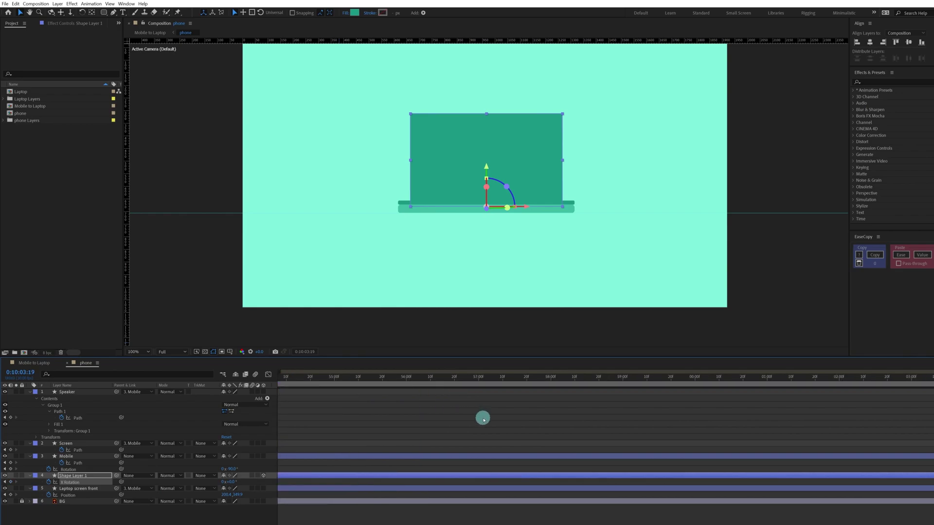
pyautogui.click(333, 472)
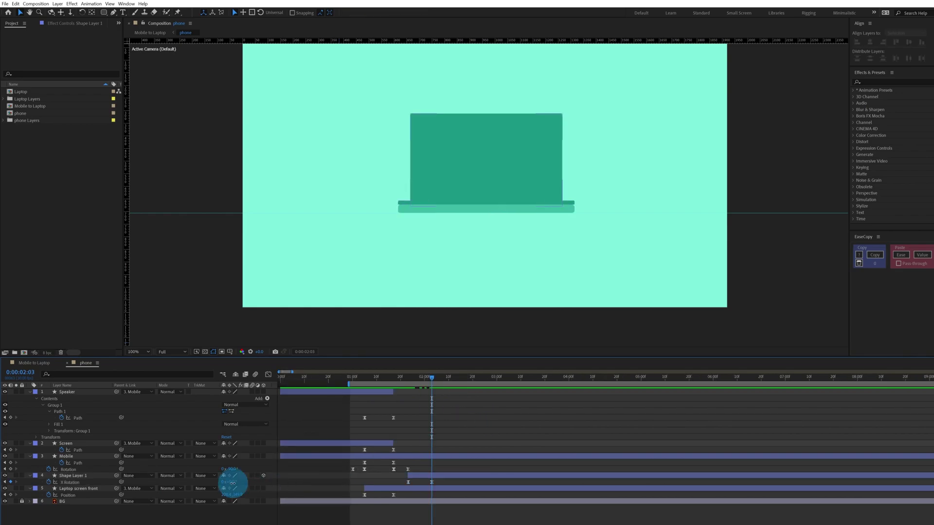
pyautogui.click(233, 479)
pyautogui.moveTo(237, 480); pyautogui.dragTo(225, 482)
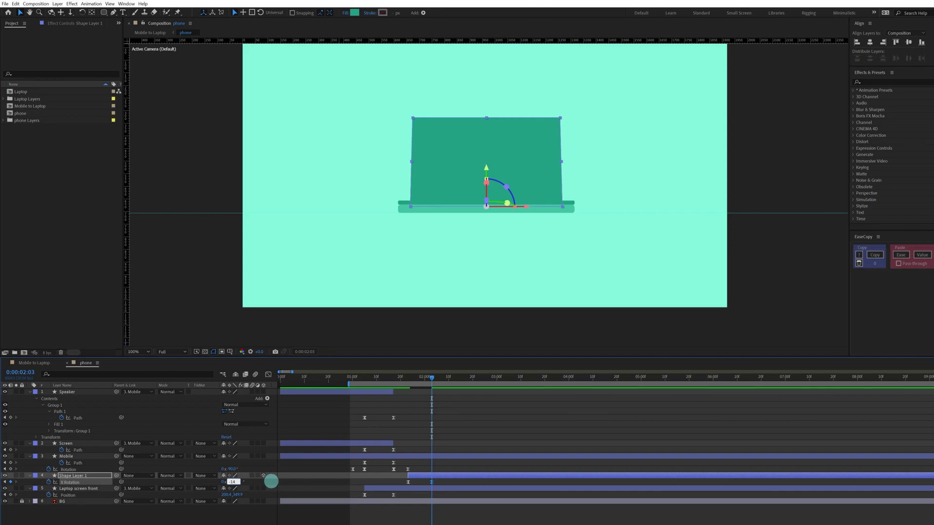
pyautogui.click(402, 398)
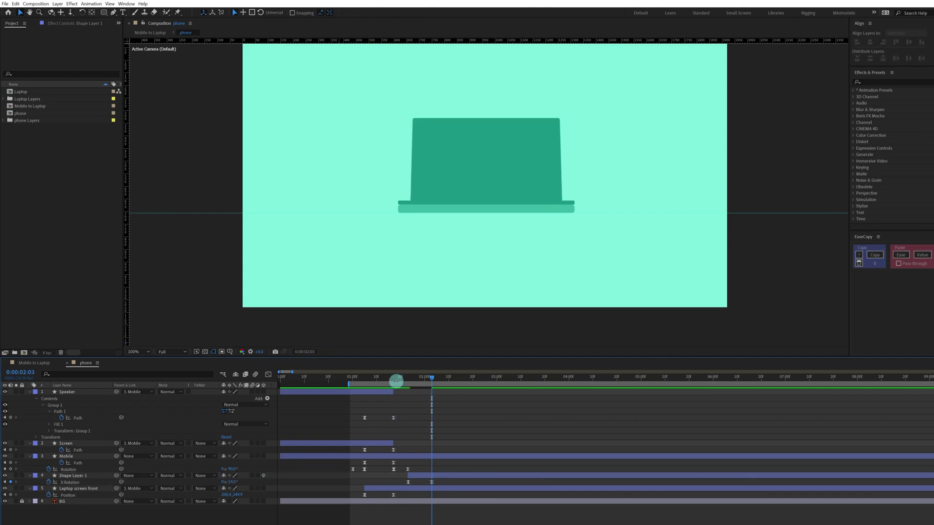
pyautogui.click(435, 477)
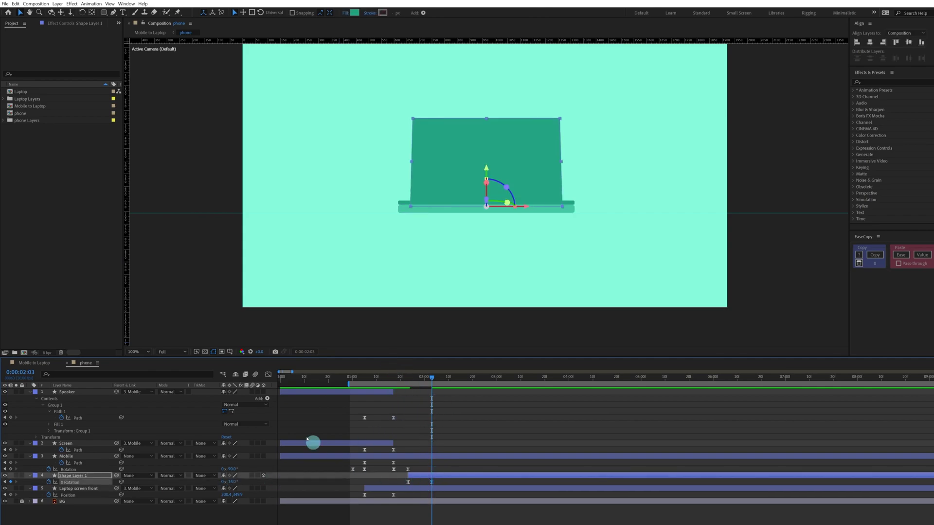
# Deepen the X Rotation keyframe's ease influence in the Graph Editor
pyautogui.click(268, 375)
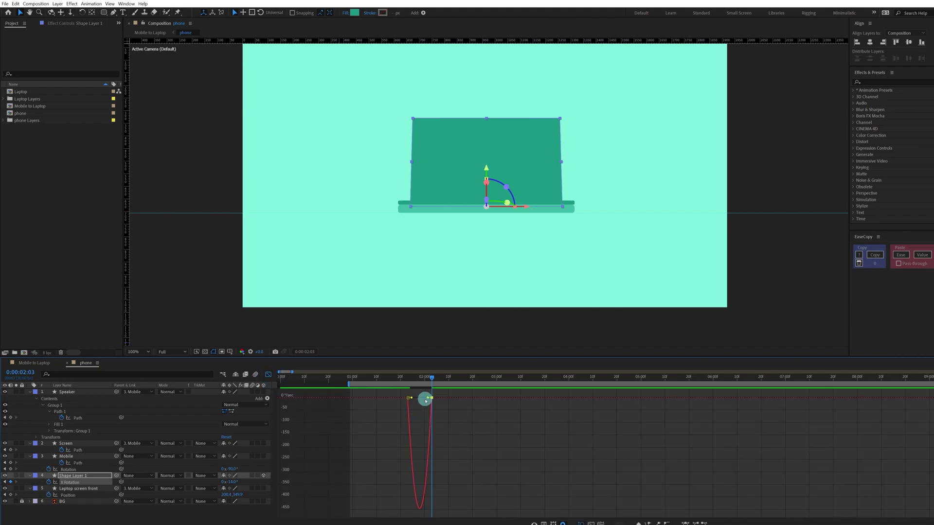
pyautogui.moveTo(425, 400); pyautogui.dragTo(409, 399)
pyautogui.click(412, 399)
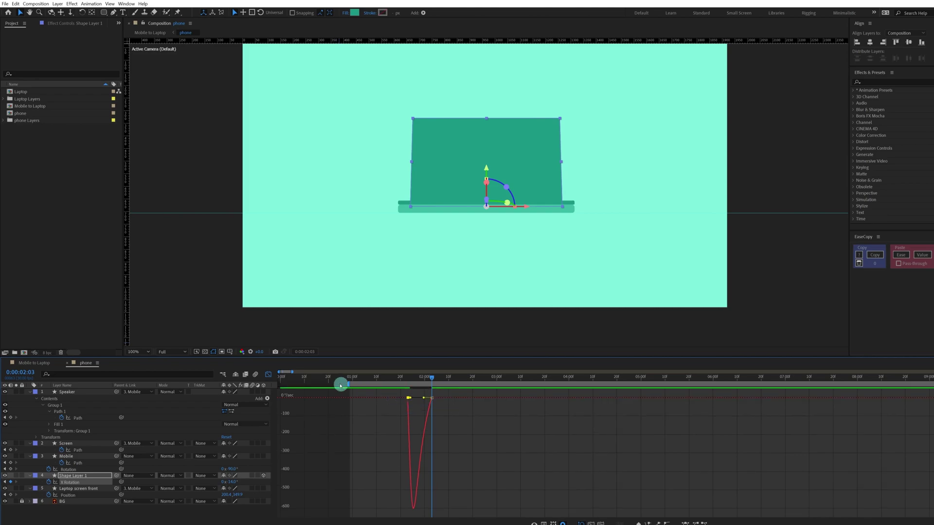
pyautogui.click(268, 374)
# Preview the phone-to-laptop animation, then jump to the panel's 0:00:02:03 rotation keyframe
pyautogui.click(374, 379)
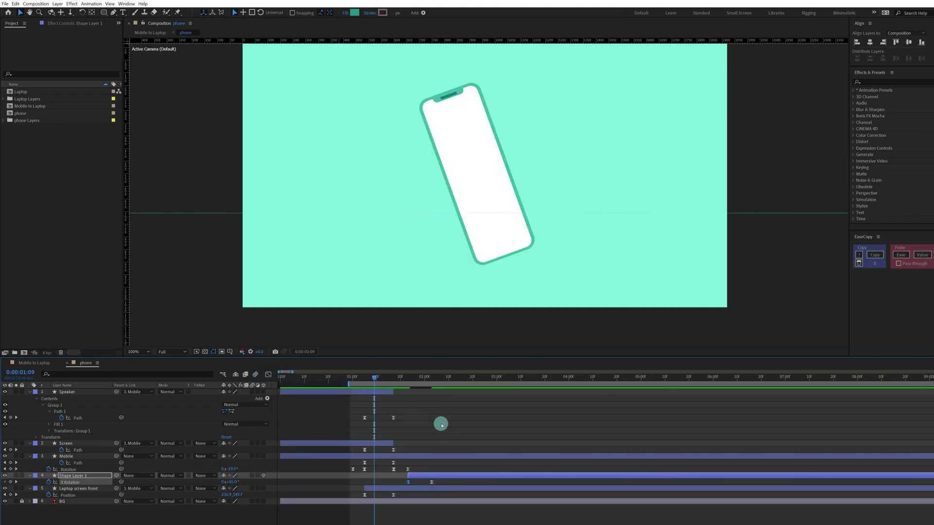
pyautogui.click(441, 425)
pyautogui.press('space')
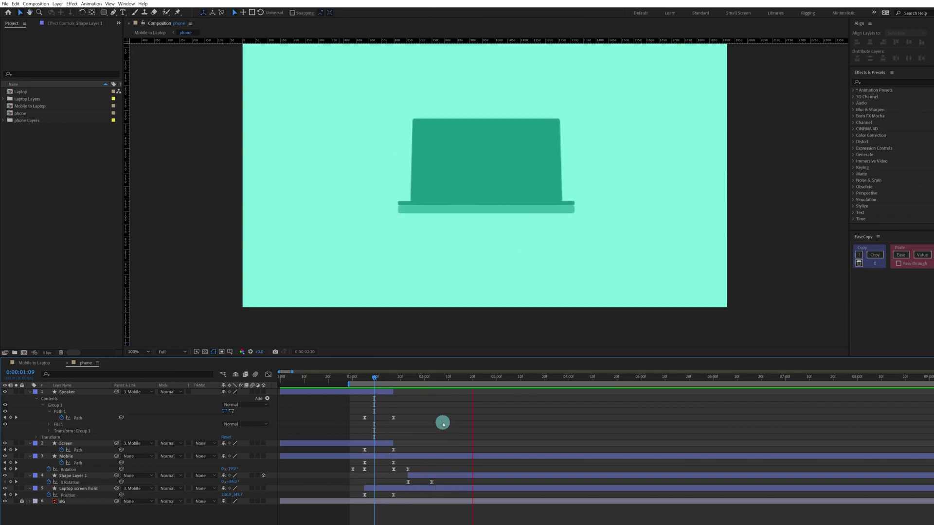
pyautogui.moveTo(390, 377); pyautogui.dragTo(412, 377)
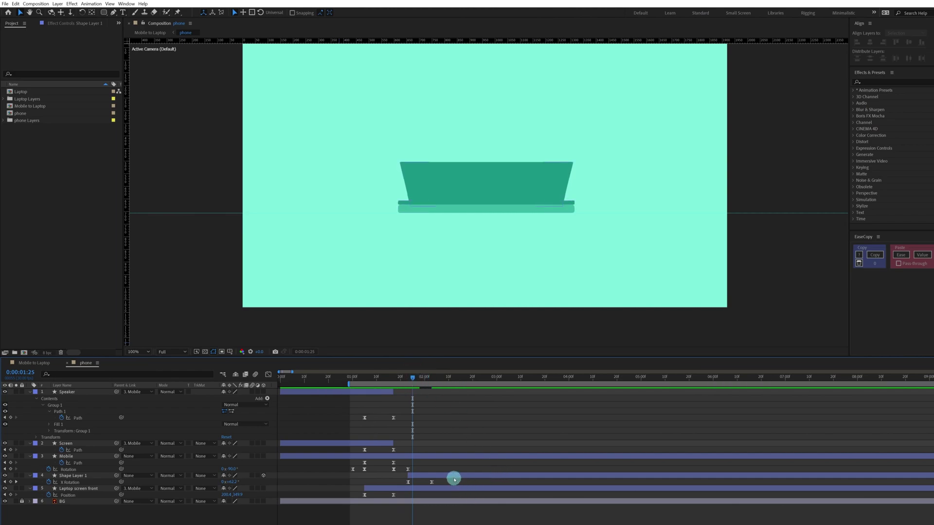
pyautogui.click(453, 476)
pyautogui.press('k')
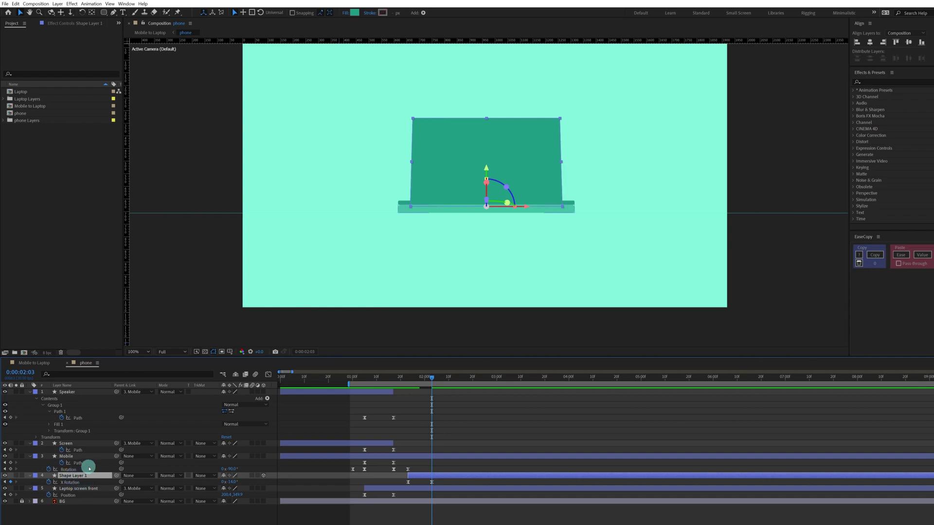
# Rename the panel Screen back and duplicate it with a white fill
pyautogui.press('Return')
pyautogui.press('Return')
pyautogui.hotkey('ctrl', 'd')
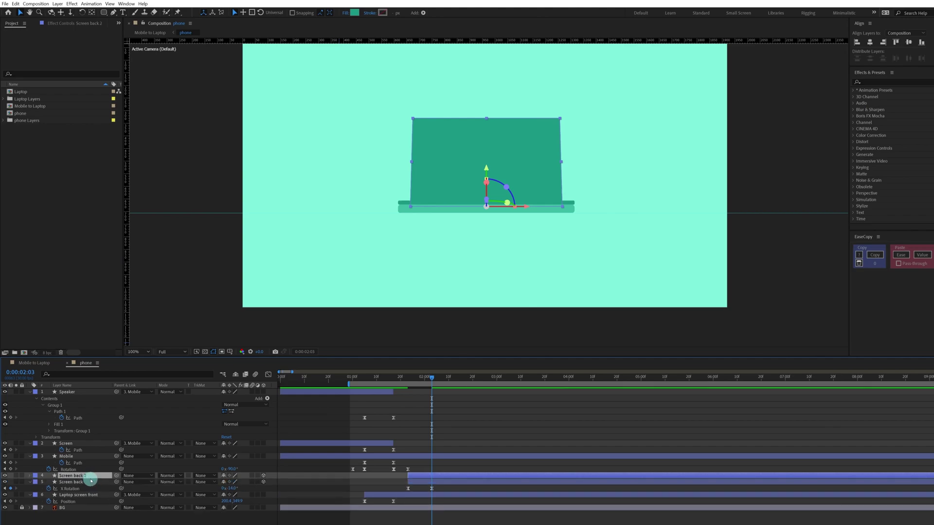
pyautogui.click(355, 12)
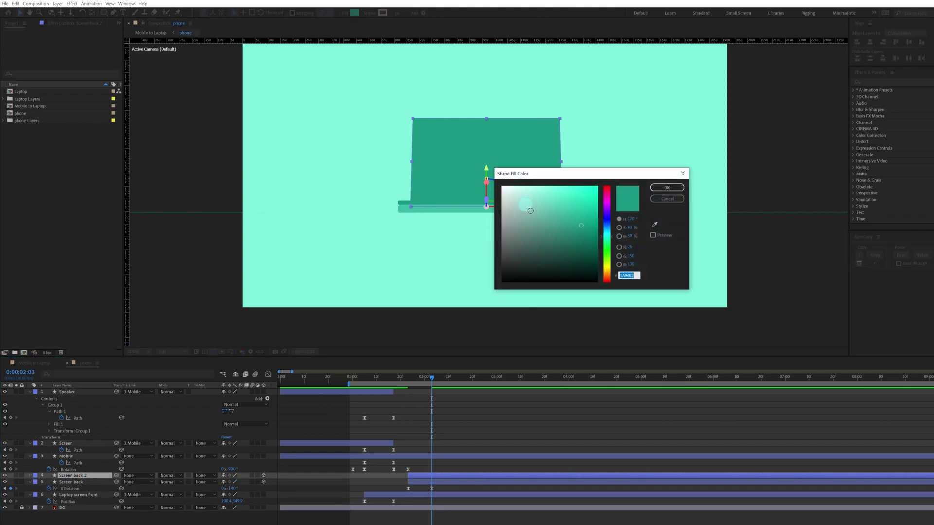
pyautogui.moveTo(535, 214); pyautogui.dragTo(486, 188)
pyautogui.click(665, 188)
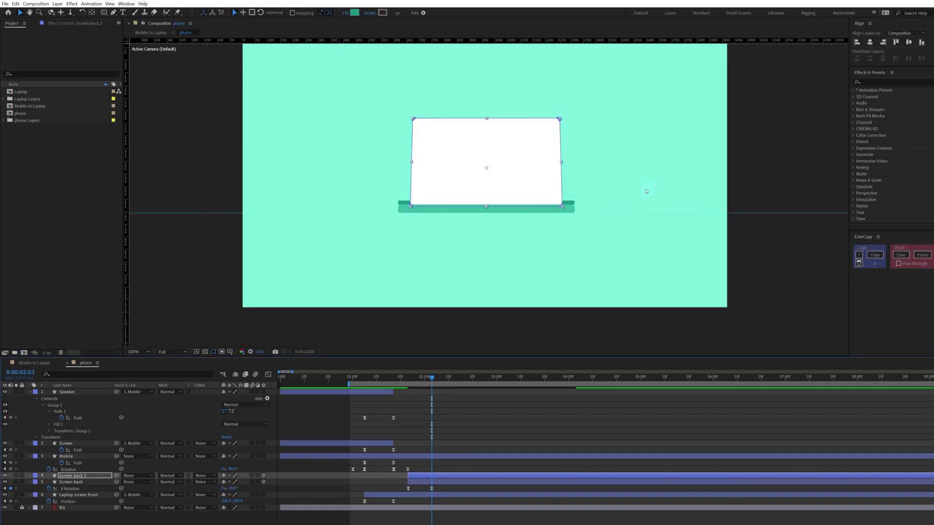
# Scale the white Screen back 2 copy down to 78.4%
pyautogui.click(93, 479)
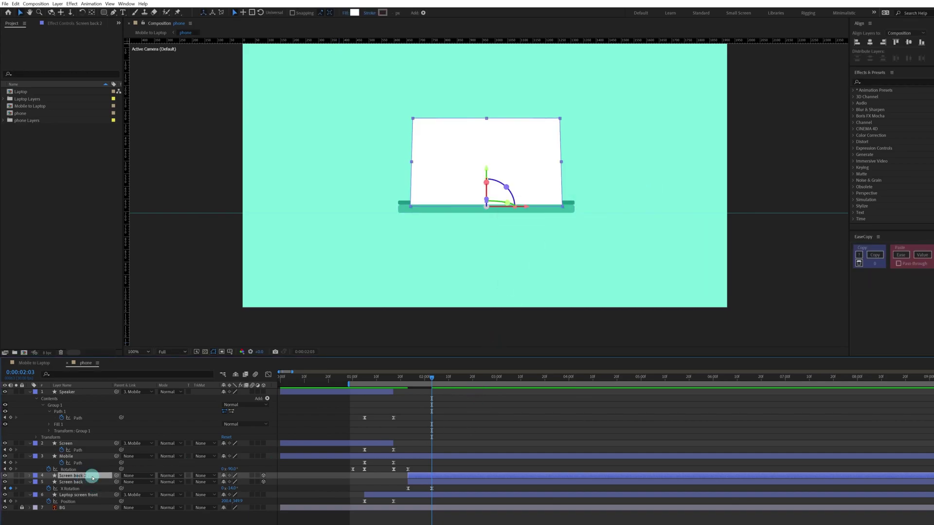
pyautogui.press('s')
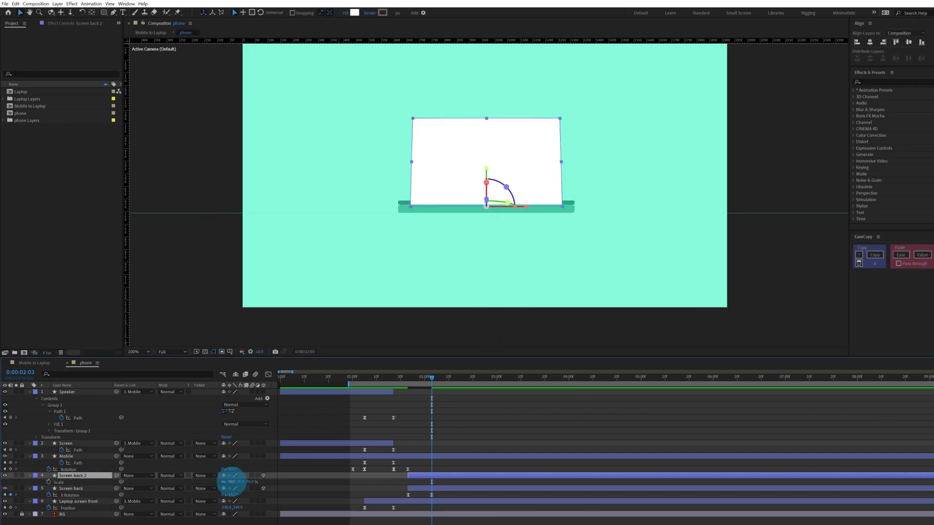
pyautogui.moveTo(229, 482); pyautogui.dragTo(226, 483)
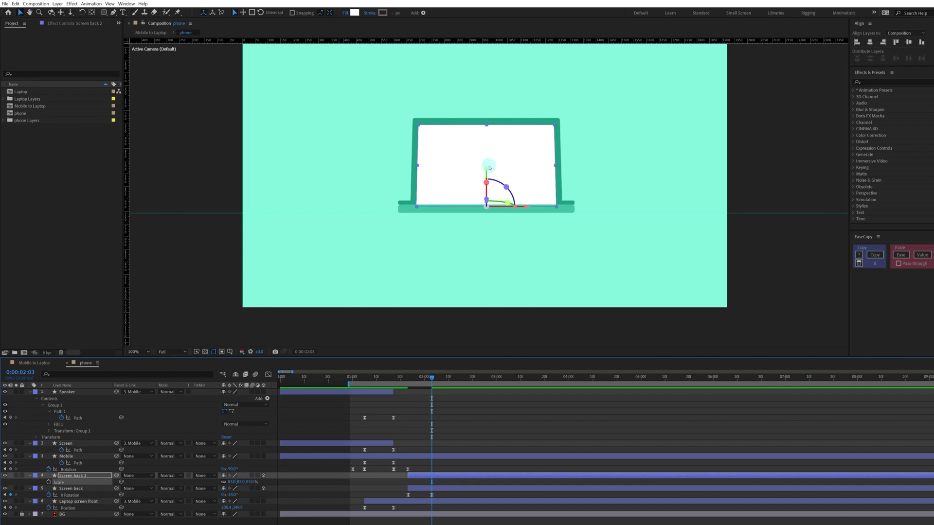
pyautogui.moveTo(489, 167); pyautogui.dragTo(470, 242)
pyautogui.scroll(2, 500, 180)
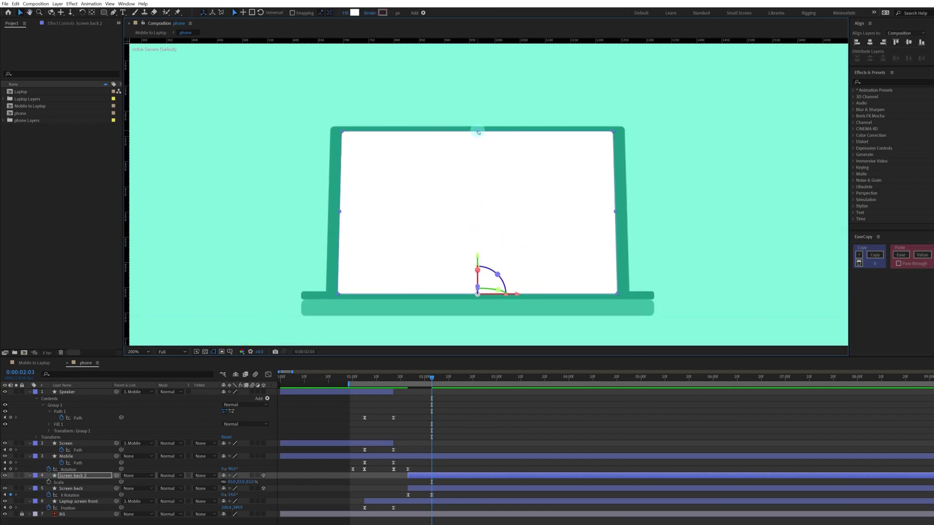
pyautogui.moveTo(478, 132); pyautogui.dragTo(482, 161)
pyautogui.click(481, 161)
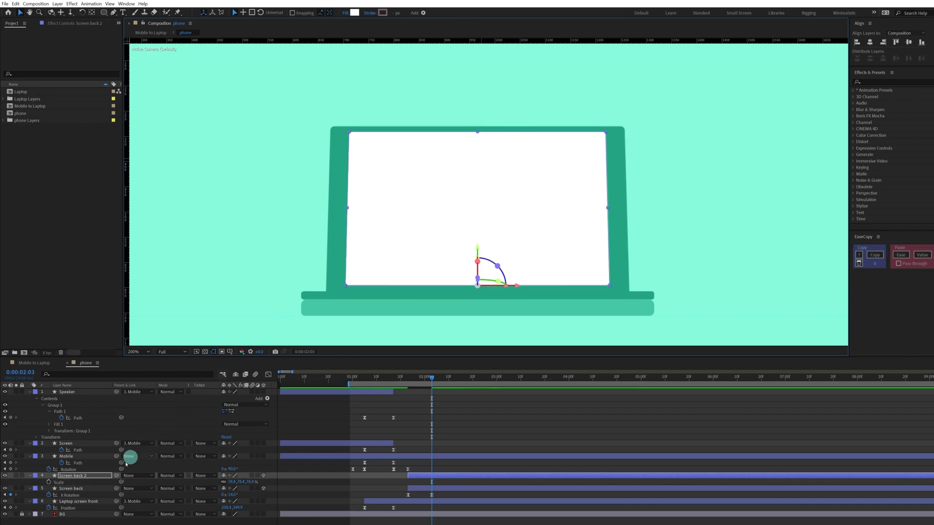
# Reshape the copy's Path 1 corners, pushing the right corners outward to widen the screen
pyautogui.click(30, 476)
pyautogui.click(31, 477)
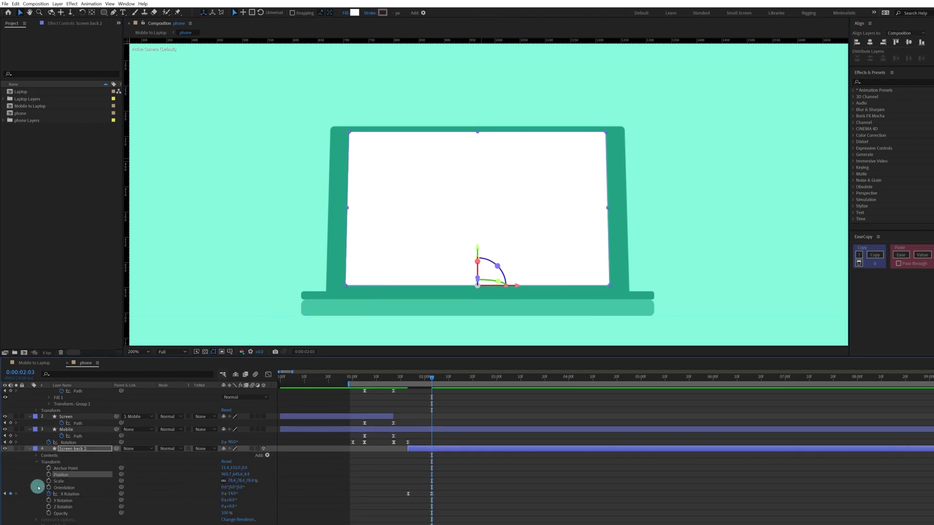
pyautogui.click(37, 455)
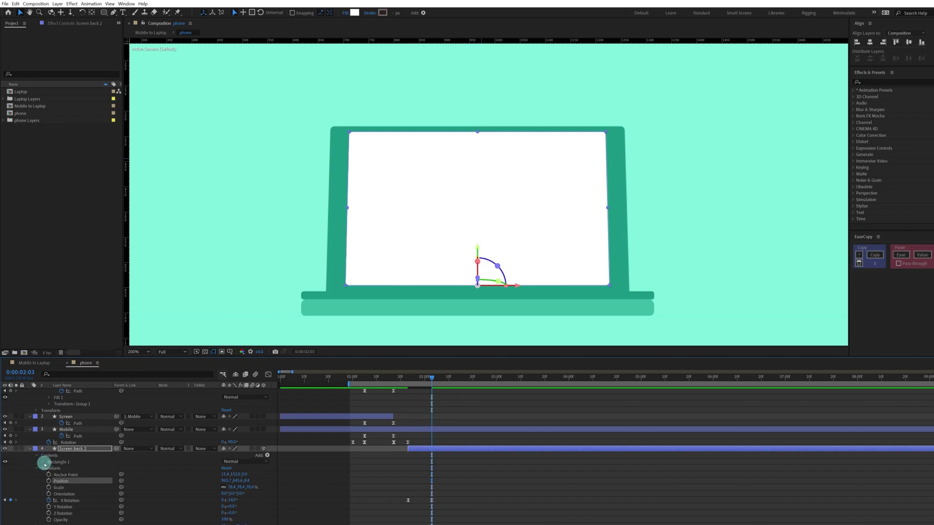
pyautogui.click(43, 462)
pyautogui.click(50, 468)
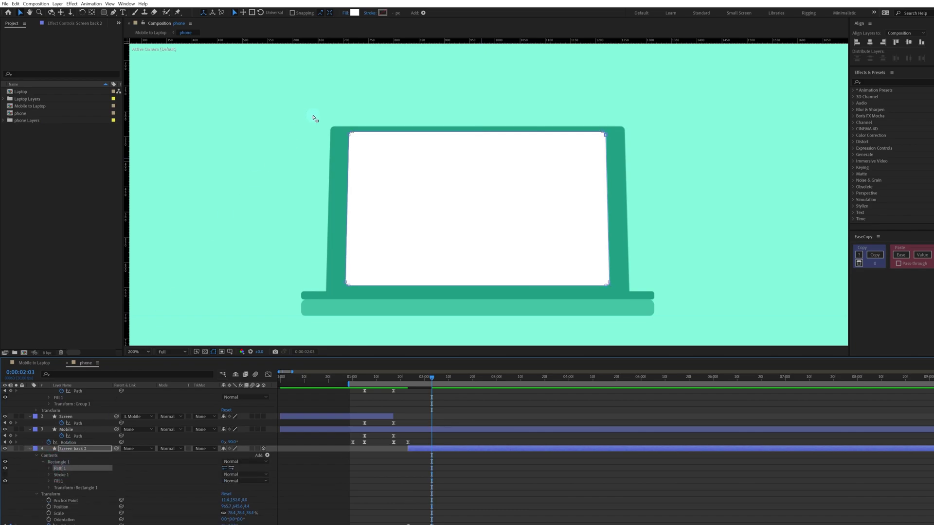
pyautogui.moveTo(312, 118); pyautogui.dragTo(338, 284)
pyautogui.click(83, 468)
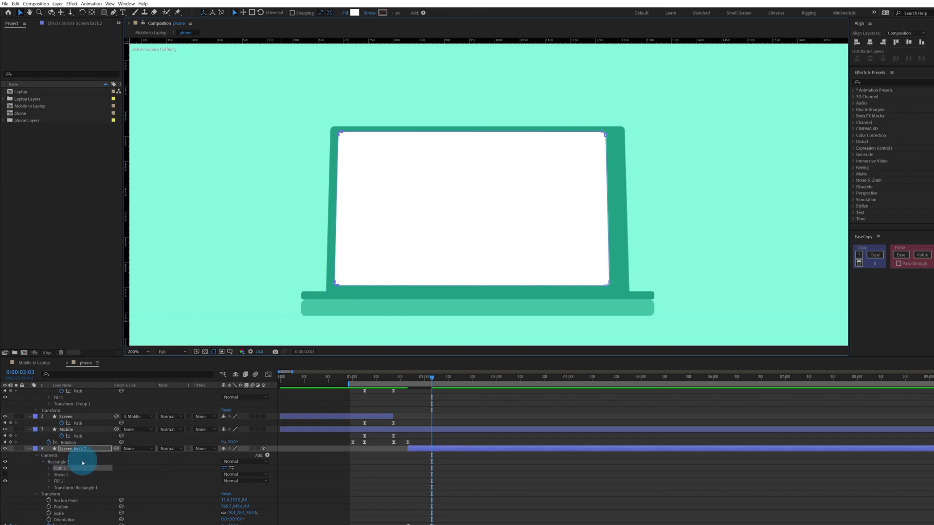
pyautogui.moveTo(570, 106); pyautogui.dragTo(620, 279)
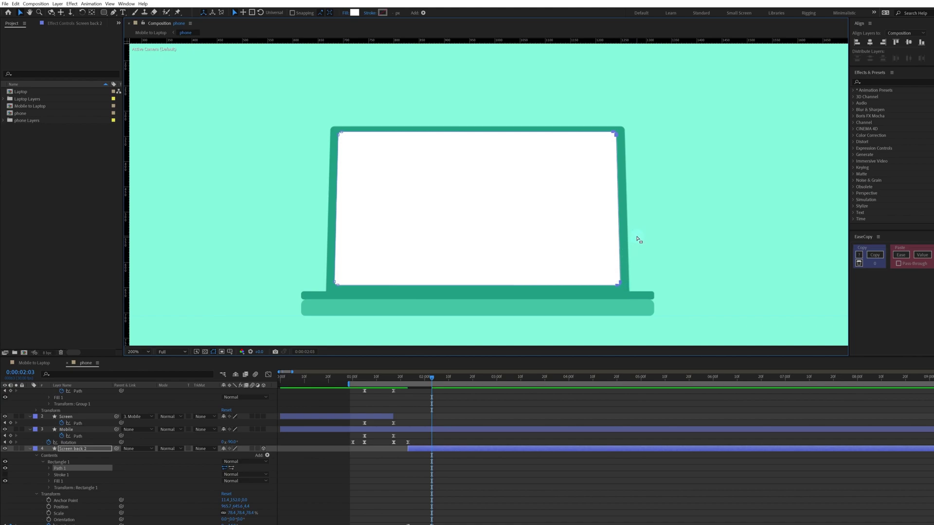
pyautogui.press(',')
# Rename the white copy Screen and parent it to Screen back
pyautogui.click(483, 485)
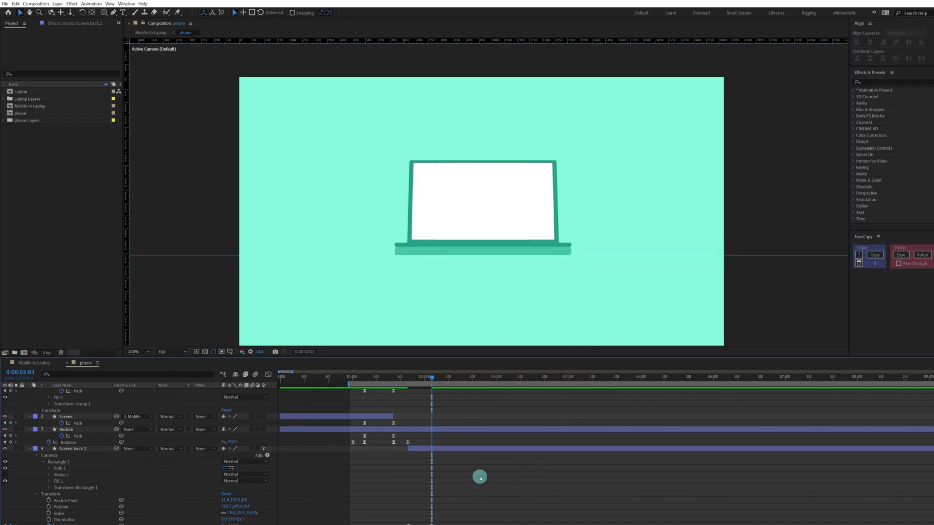
pyautogui.click(432, 448)
pyautogui.scroll(-3, 434, 448)
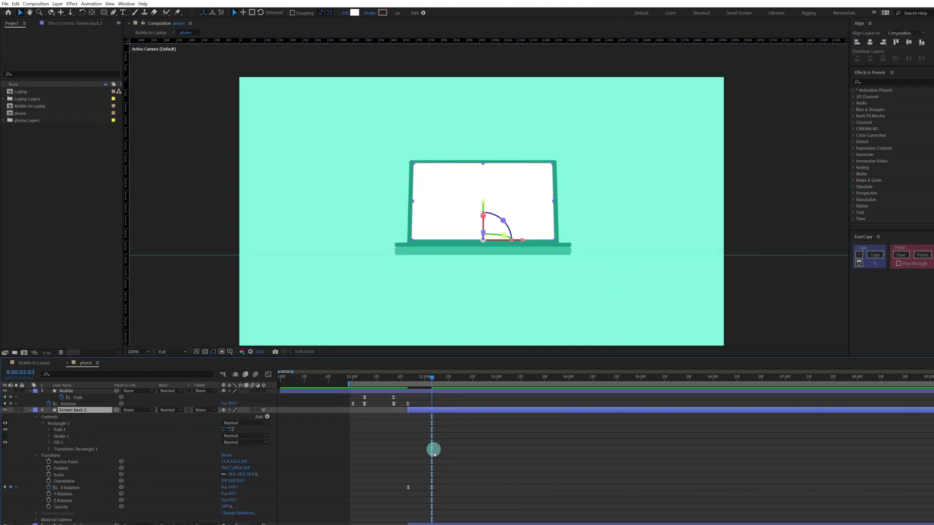
pyautogui.click(28, 411)
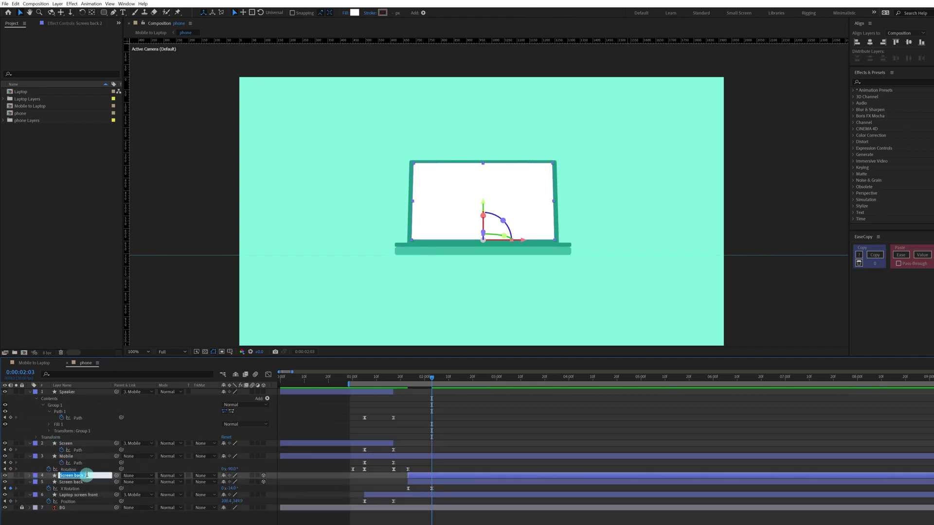
pyautogui.press('Return')
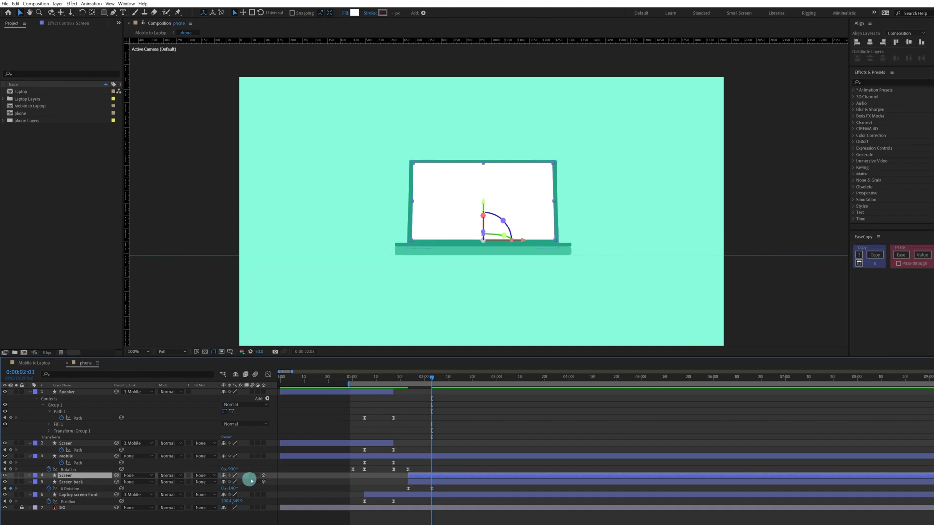
pyautogui.moveTo(115, 478); pyautogui.dragTo(83, 482)
# Remove Screen's own X Rotation keyframes and scrub to confirm it rises with the lid
pyautogui.moveTo(407, 382); pyautogui.dragTo(437, 379)
pyautogui.press('u')
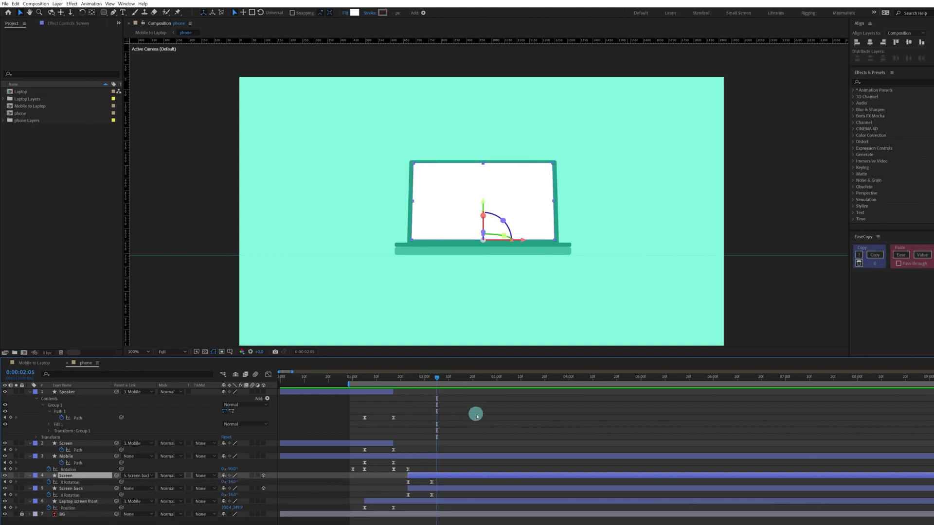
pyautogui.click(48, 482)
pyautogui.click(442, 429)
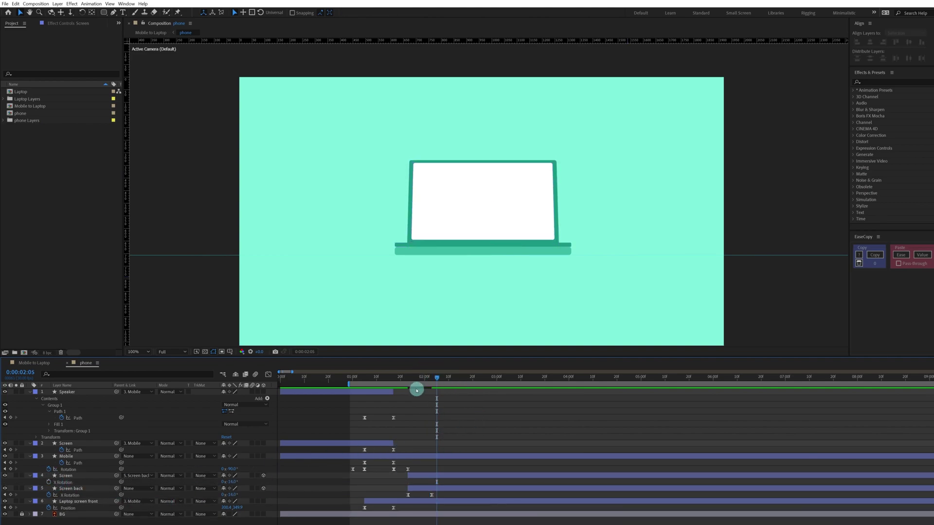
pyautogui.click(402, 382)
pyautogui.moveTo(402, 382)
pyautogui.mouseDown()
pyautogui.moveTo(427, 382)
pyautogui.moveTo(408, 388)
pyautogui.mouseUp()
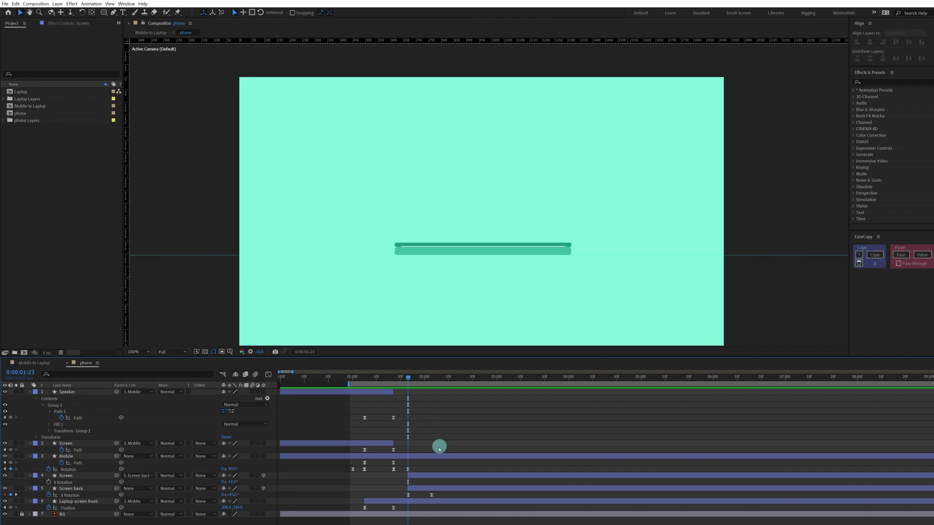
# End the Laptop screen front layer at 0:00:01:23 and preview the transition from 1:12
pyautogui.click(414, 457)
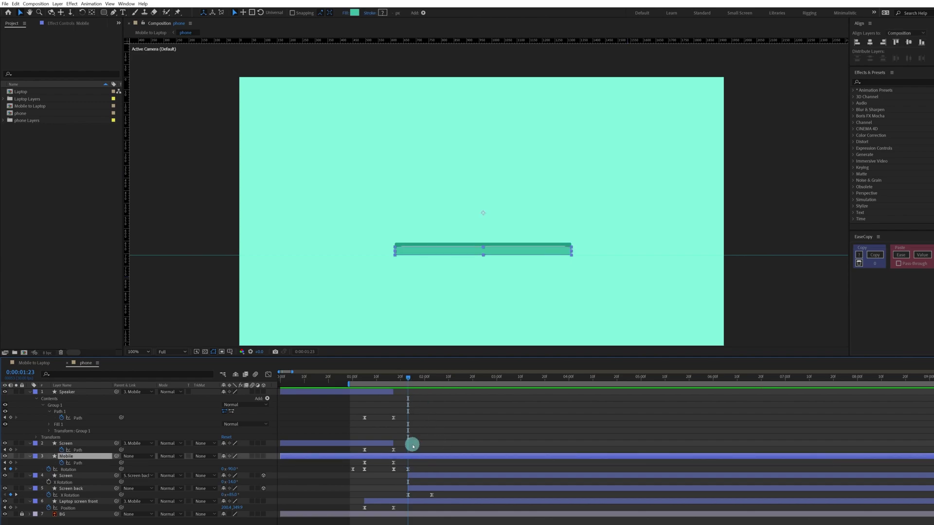
pyautogui.press('pagedown')
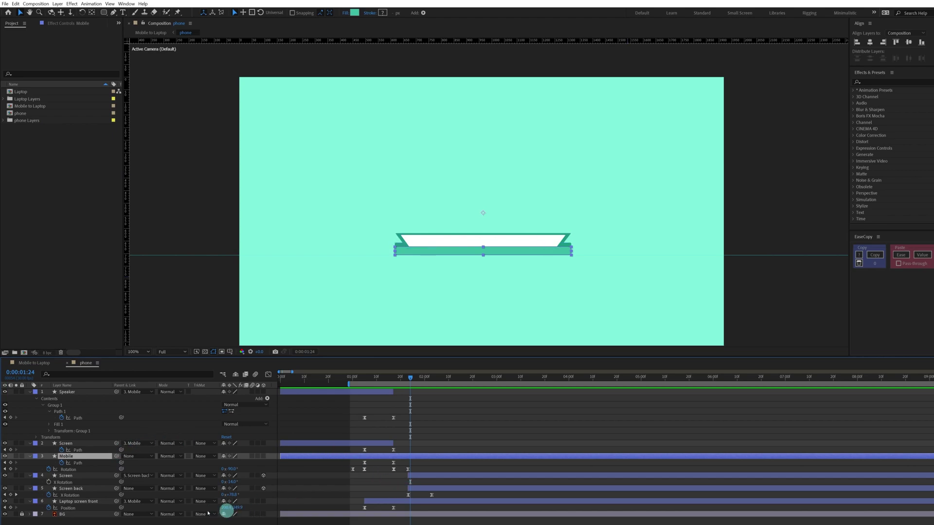
pyautogui.click(88, 502)
pyautogui.press('pageup')
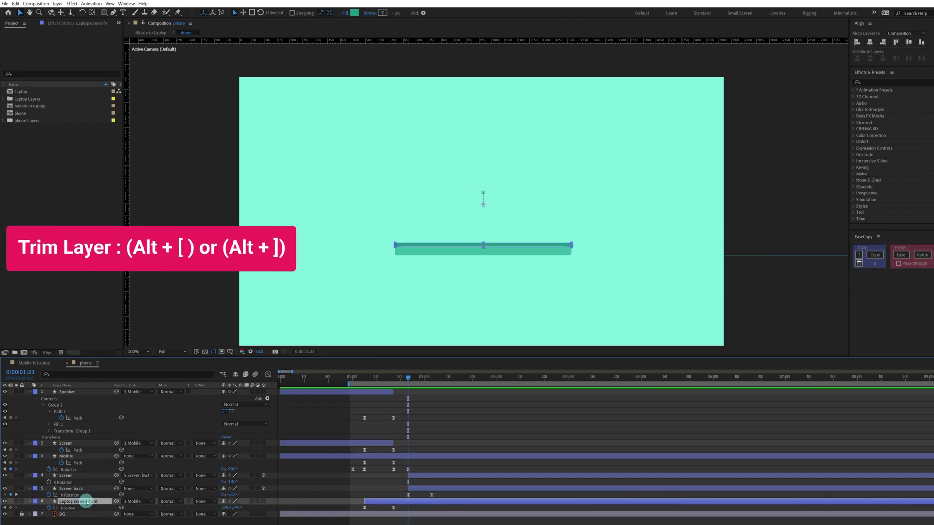
pyautogui.hotkey('alt', ']')
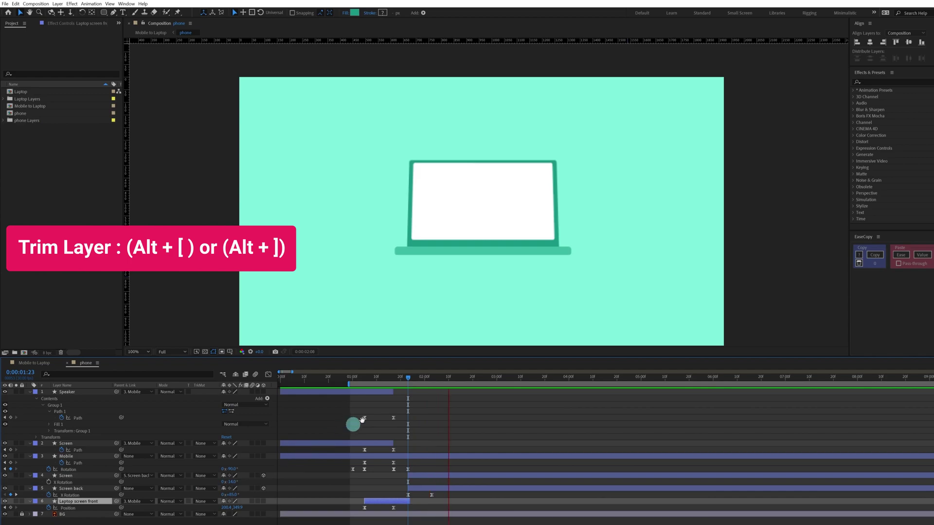
pyautogui.moveTo(390, 377); pyautogui.dragTo(462, 404)
pyautogui.press('space')
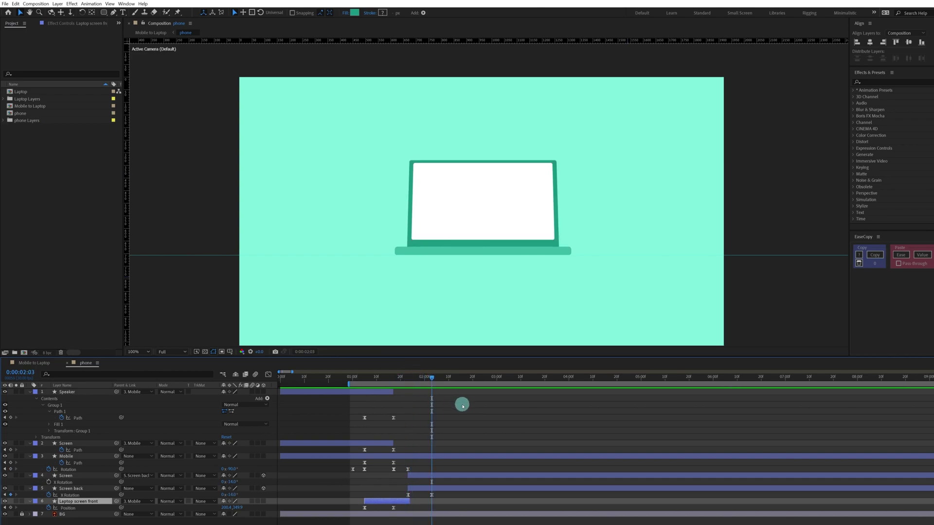
# Scrub around 0:00:01:24 to watch the lid rise from folded
pyautogui.click(412, 378)
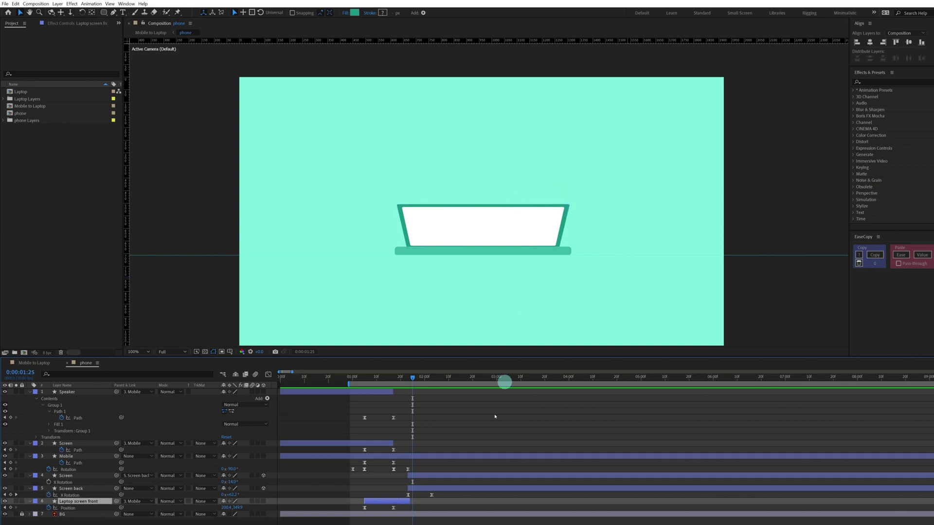
pyautogui.press('k')
pyautogui.click(411, 378)
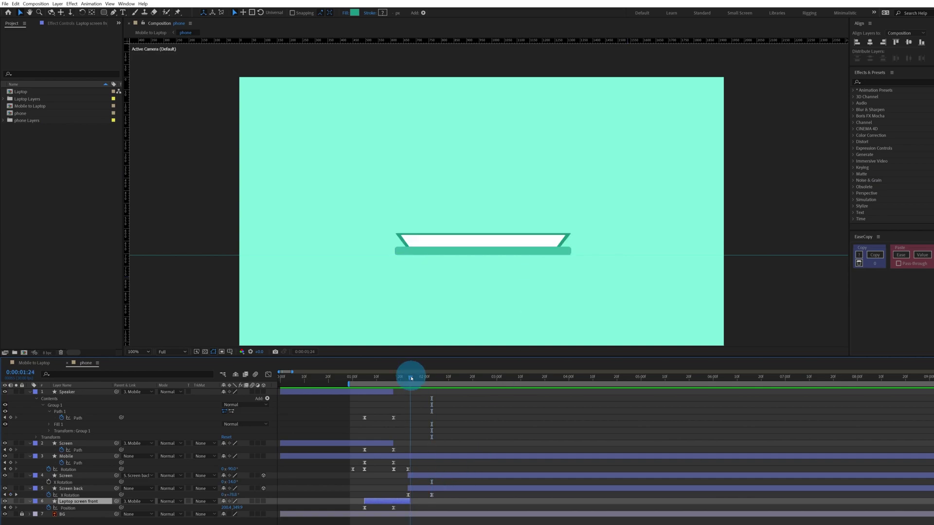
pyautogui.moveTo(411, 378); pyautogui.dragTo(411, 380)
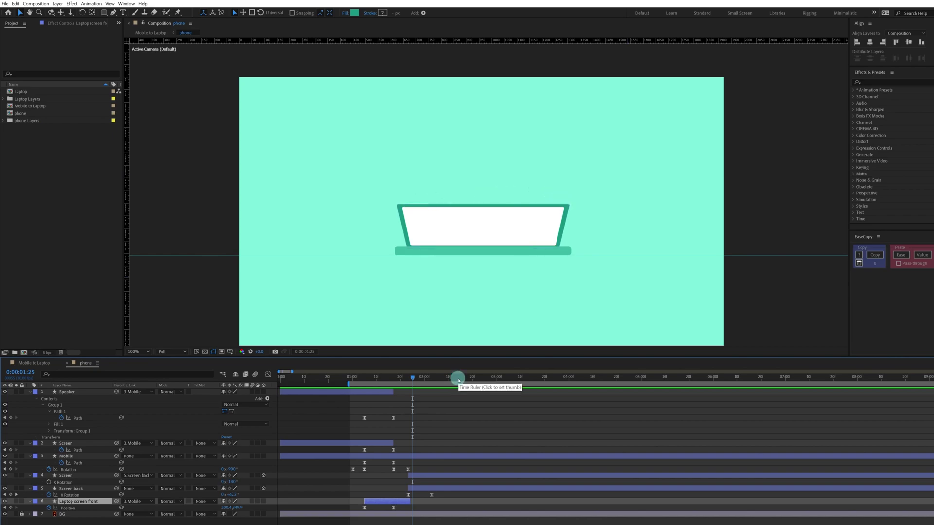
# Duplicate Screen back at its upright keyframe and strip the copy's X Rotation animation
pyautogui.click(441, 489)
pyautogui.press('k')
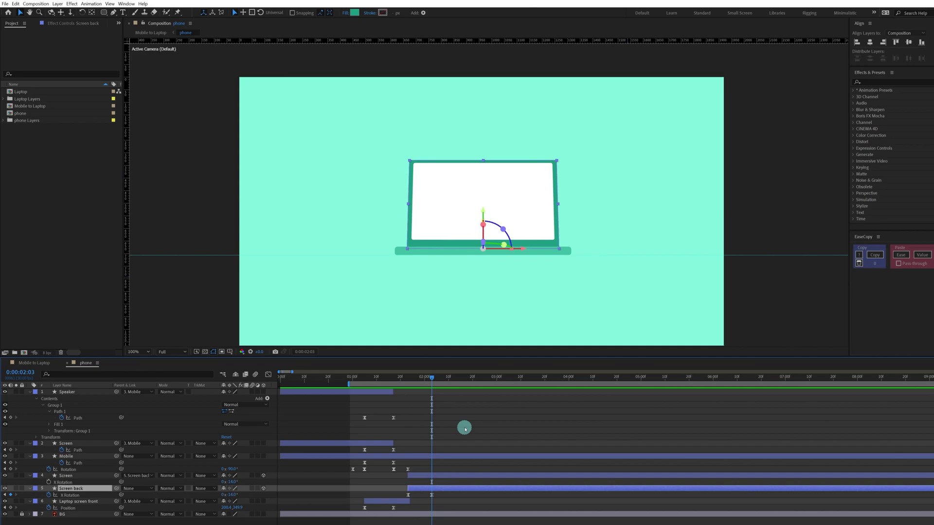
pyautogui.hotkey('ctrl', 'd')
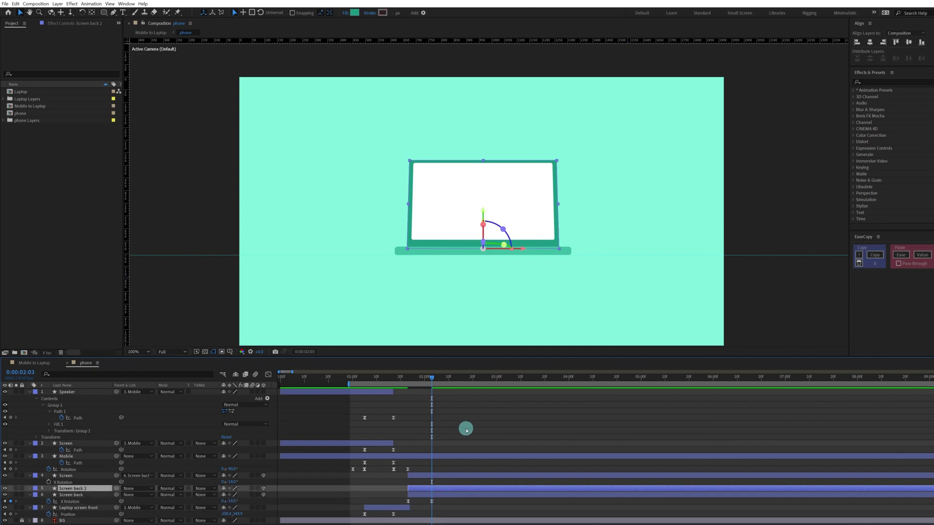
pyautogui.press('u')
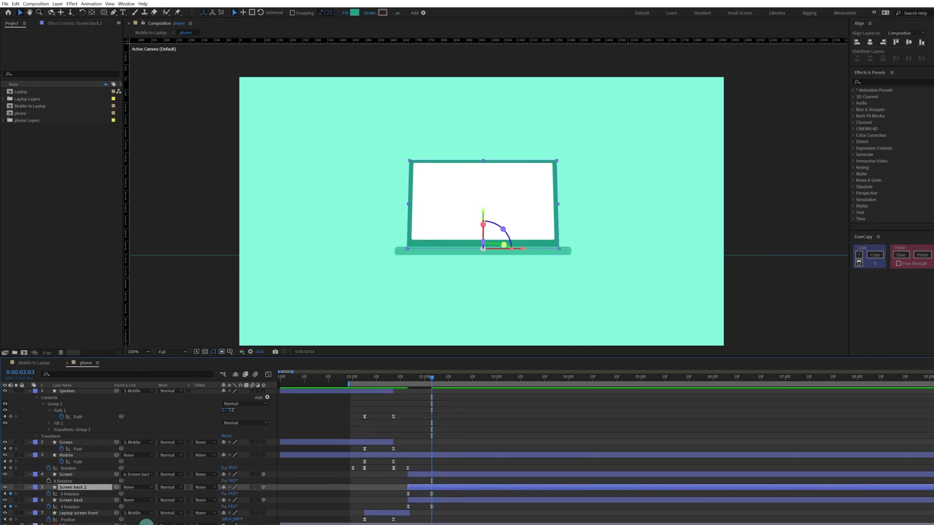
pyautogui.click(49, 494)
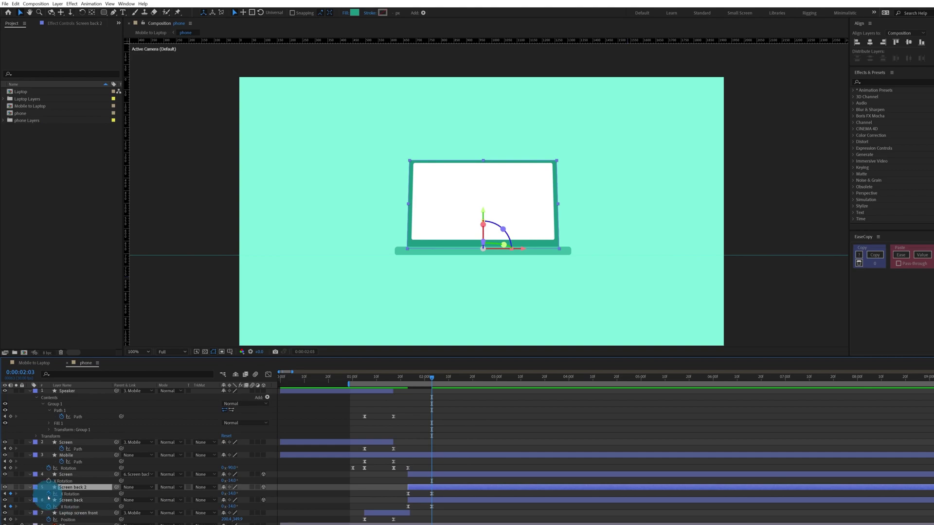
# Name the copy Screen back edge, place it below Screen back, and parent it there
pyautogui.doubleClick(79, 488)
pyautogui.moveTo(83, 487); pyautogui.dragTo(102, 500)
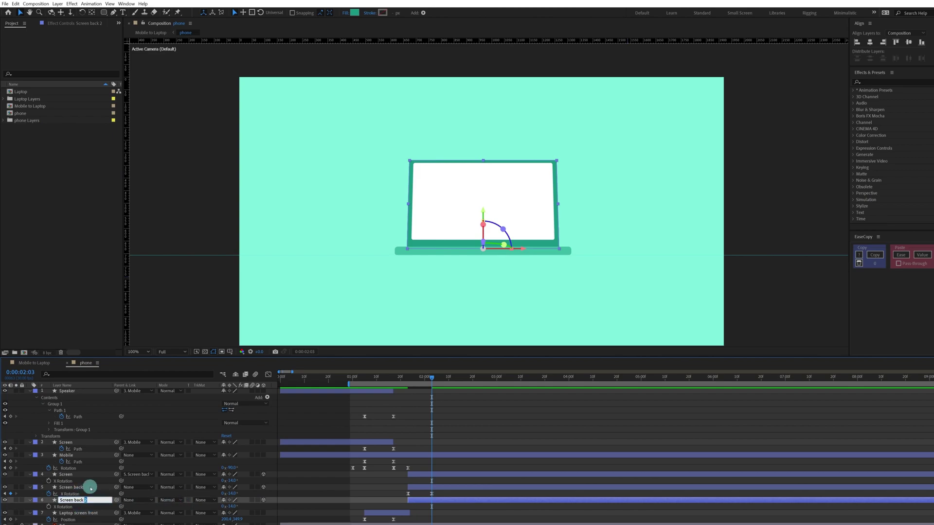
pyautogui.press('Return')
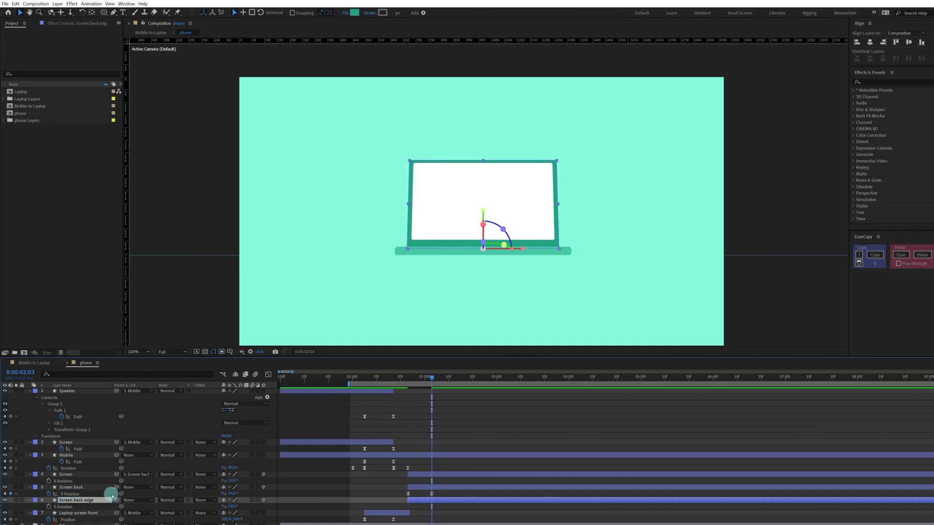
pyautogui.moveTo(116, 500); pyautogui.dragTo(73, 487)
pyautogui.click(85, 501)
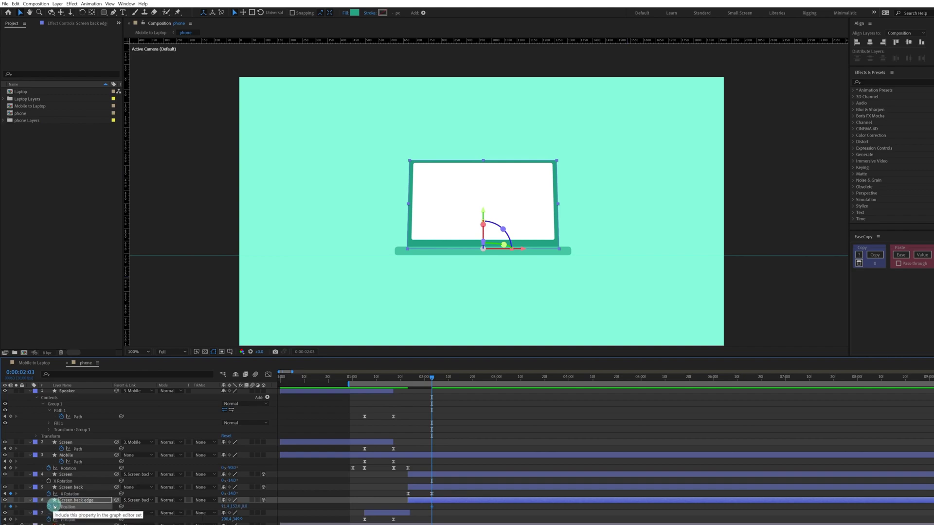
pyautogui.press('j')
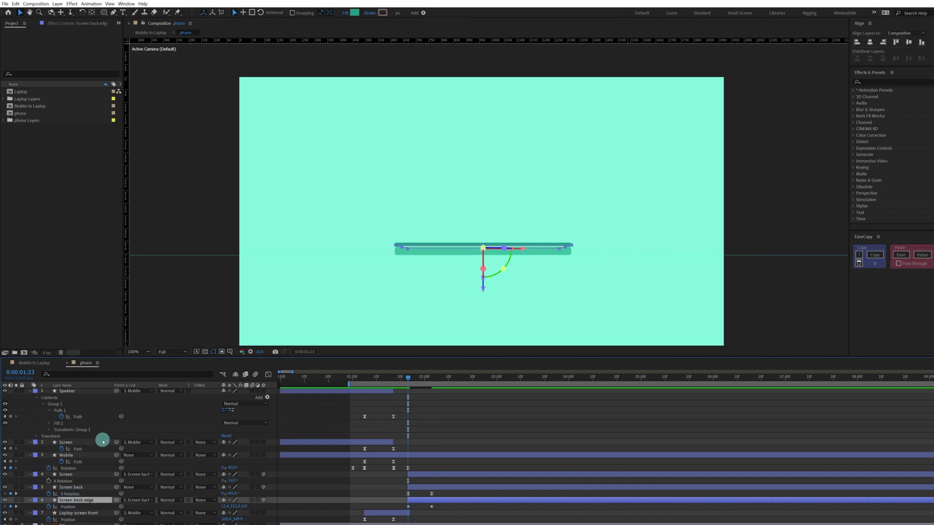
# Keyframe Screen back edge's position: slightly back in depth at 1:23, raised at 1:26
pyautogui.hotkey('ctrl', 'v')
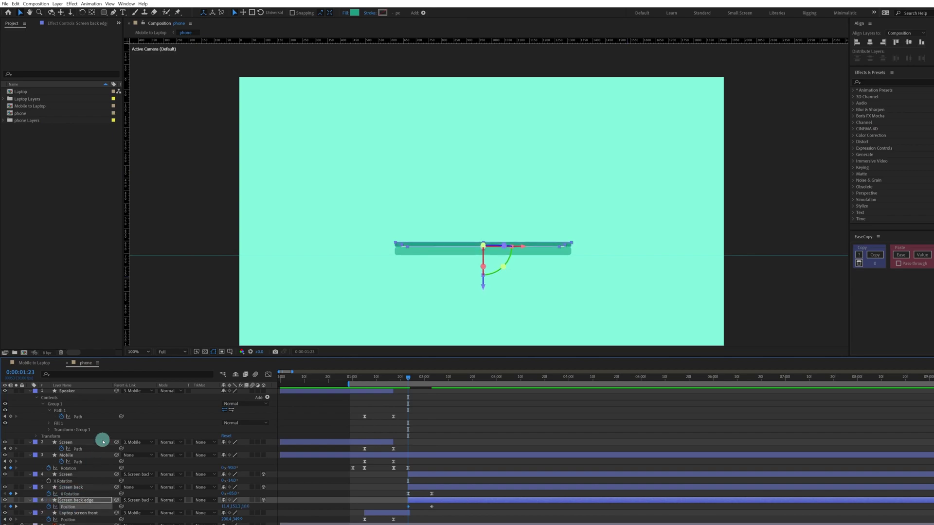
pyautogui.click(445, 430)
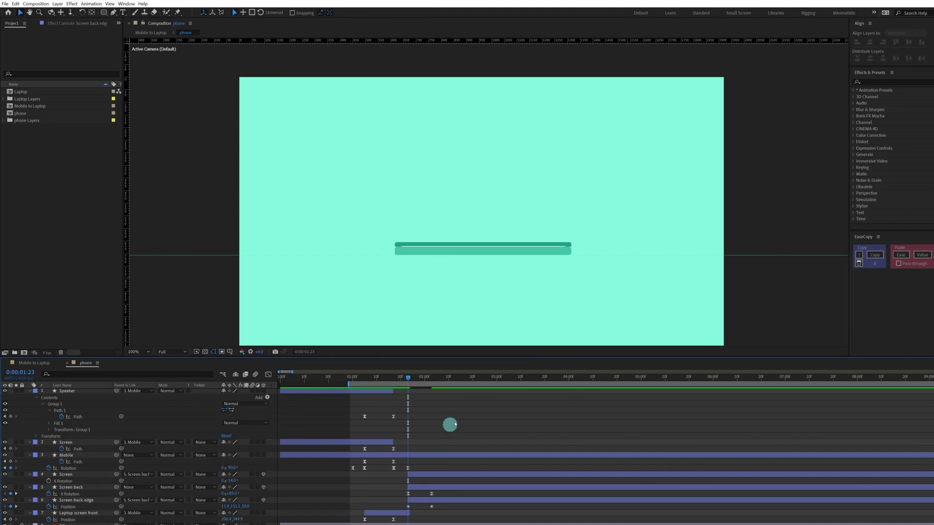
pyautogui.press('pagedown')
pyautogui.press('pagedown')
pyautogui.press('pagedown')
pyautogui.press('pagedown')
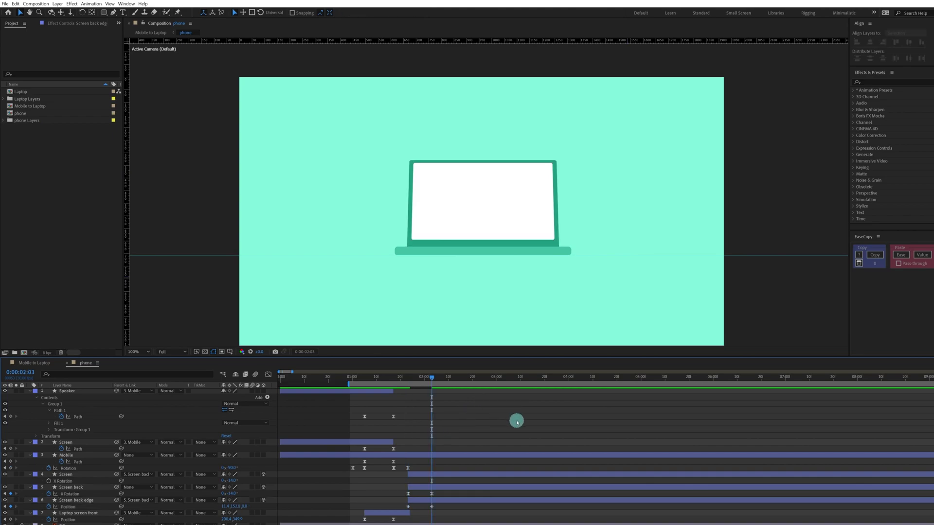
pyautogui.press('pageup')
pyautogui.press('pageup')
pyautogui.press('pageup')
pyautogui.press('pageup')
pyautogui.press('pageup')
pyautogui.press('pageup')
pyautogui.press('pageup')
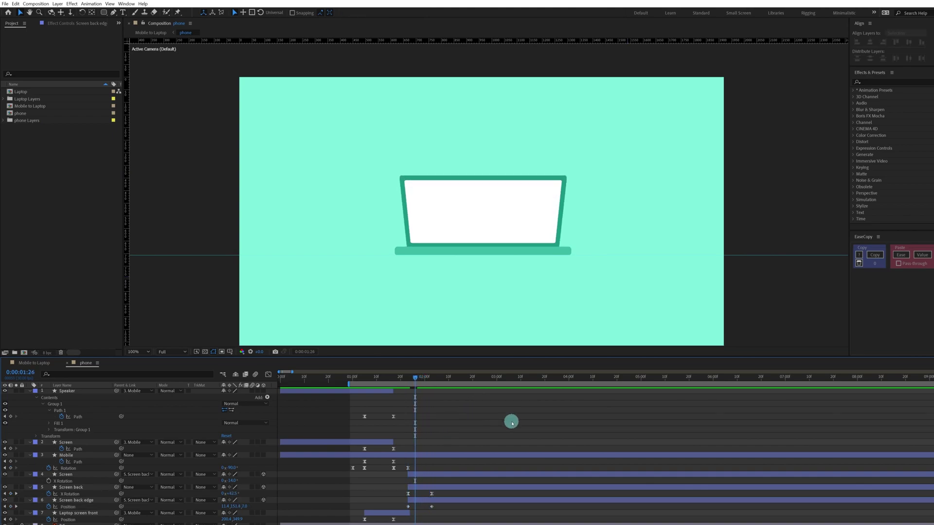
pyautogui.click(441, 500)
pyautogui.press('Up')
pyautogui.press('Up')
pyautogui.press('Up')
pyautogui.press('Up')
pyautogui.press('Up')
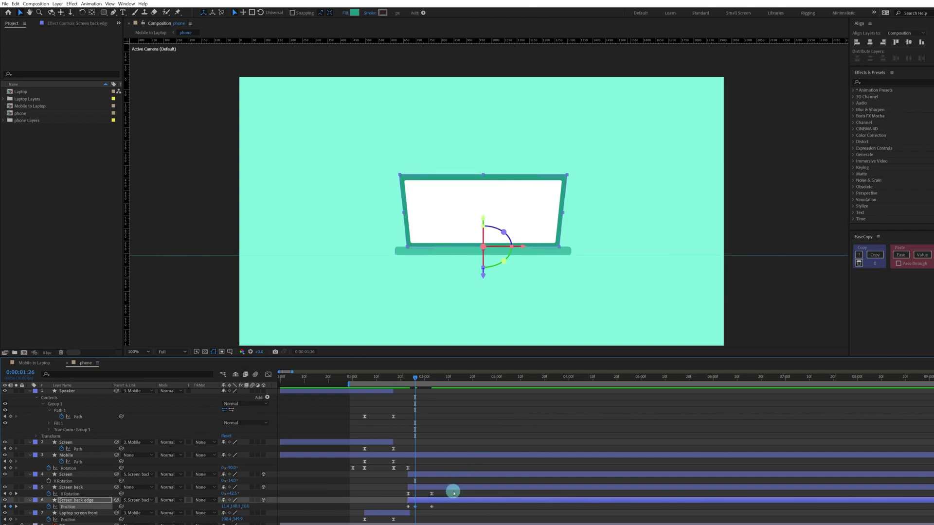
pyautogui.click(481, 425)
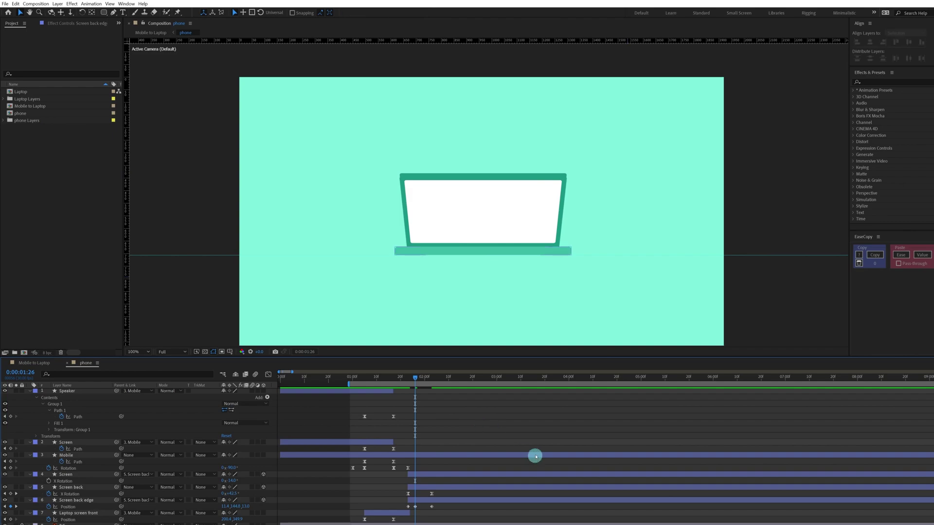
# Zoom the viewer to 200% and expand Screen back edge's layer properties
pyautogui.press('.')
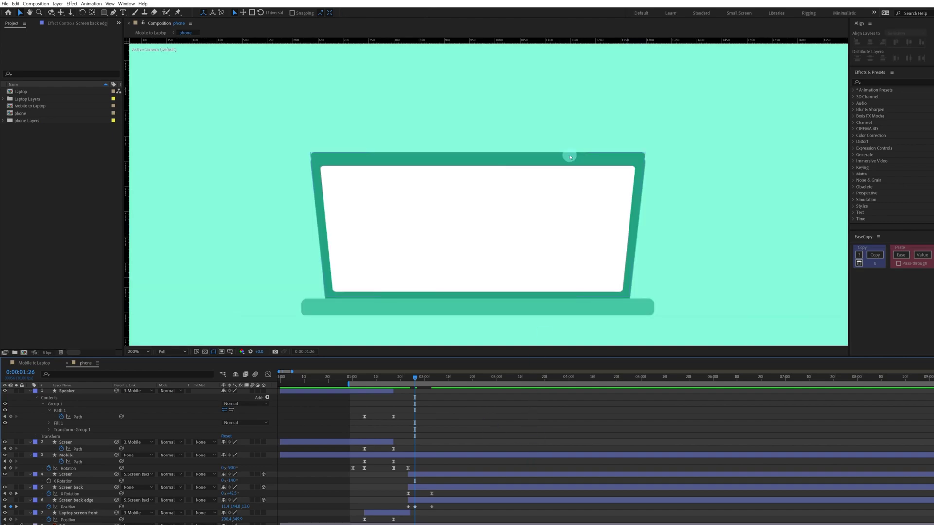
pyautogui.click(635, 155)
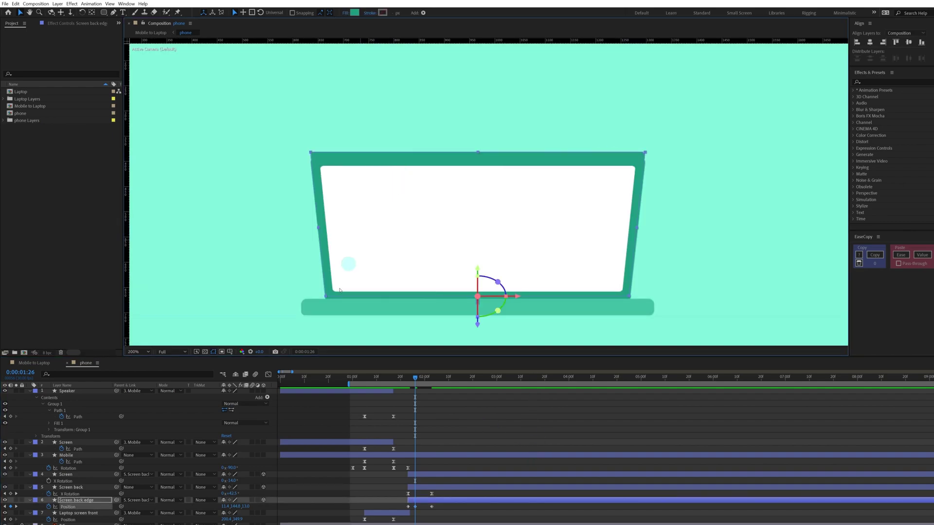
pyautogui.click(460, 432)
pyautogui.click(85, 496)
pyautogui.click(45, 507)
pyautogui.click(31, 501)
pyautogui.click(31, 502)
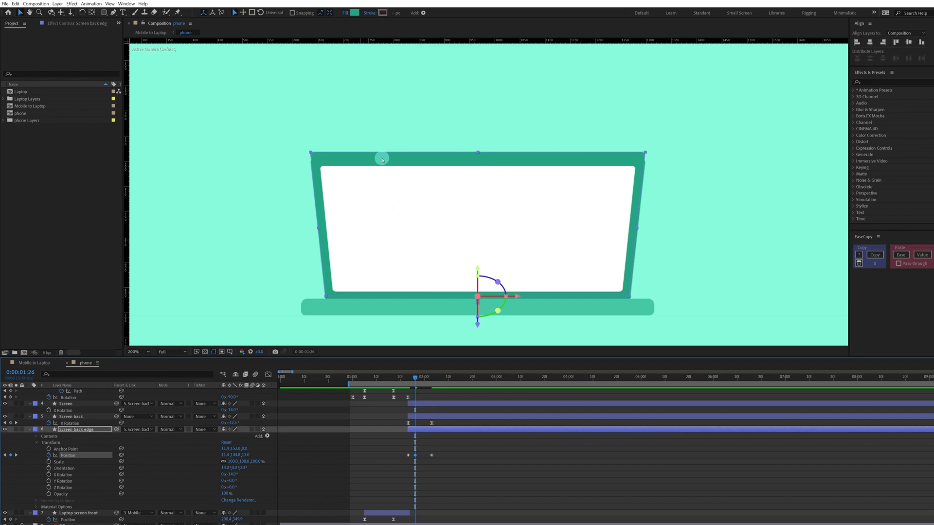
# Zoom to 400%, reveal Contents > Rectangle 1 > Path 1, and go to the 1:26 path keyframe
pyautogui.press('.')
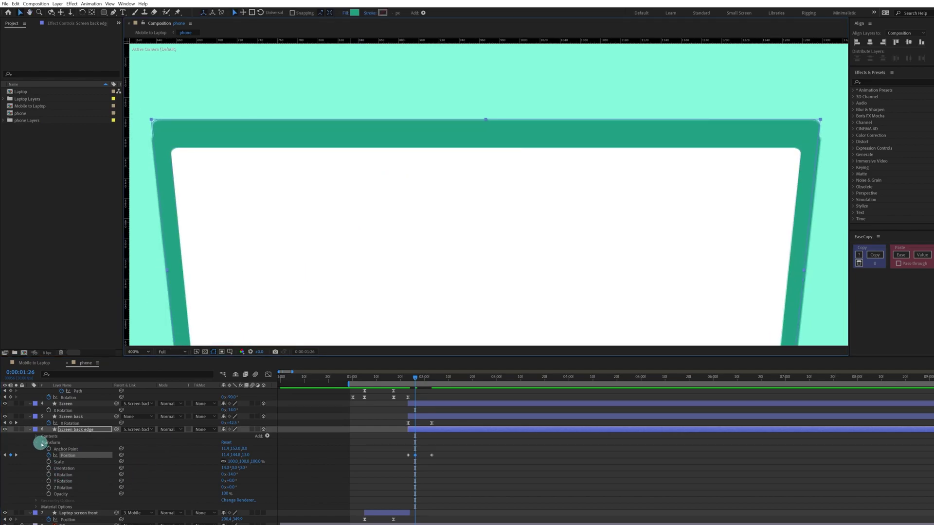
pyautogui.click(38, 438)
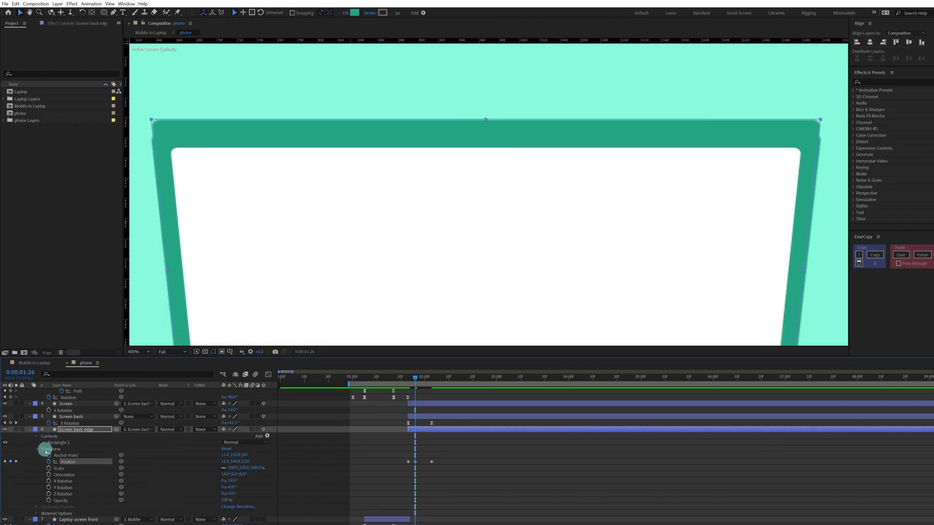
pyautogui.click(43, 443)
pyautogui.click(51, 450)
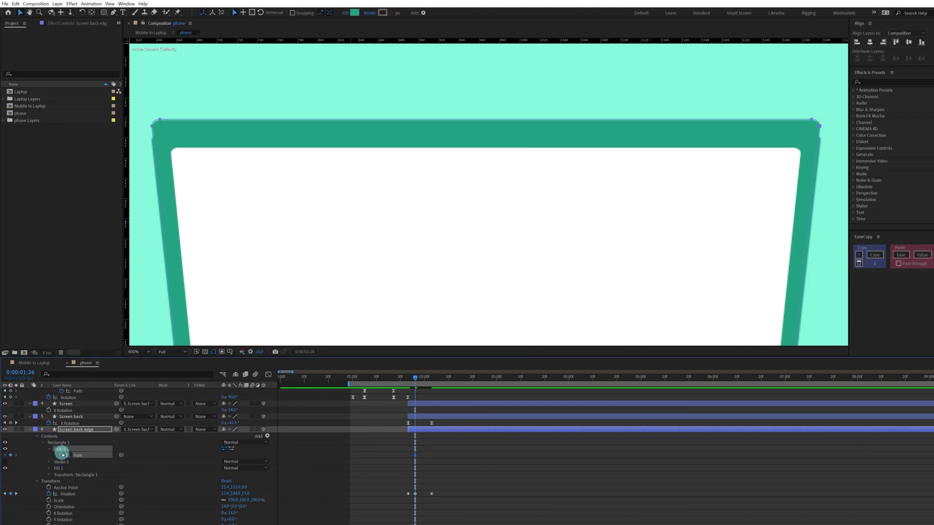
pyautogui.press('j')
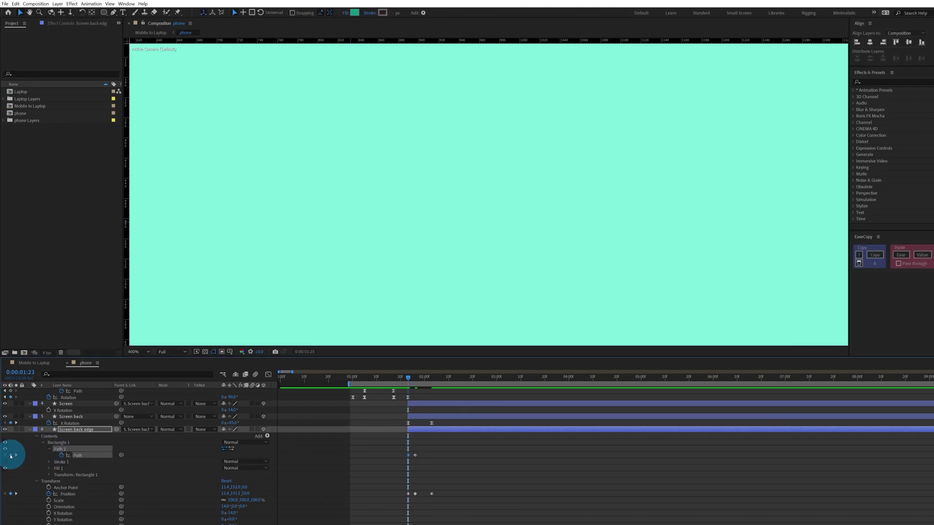
pyautogui.click(16, 455)
pyautogui.click(73, 443)
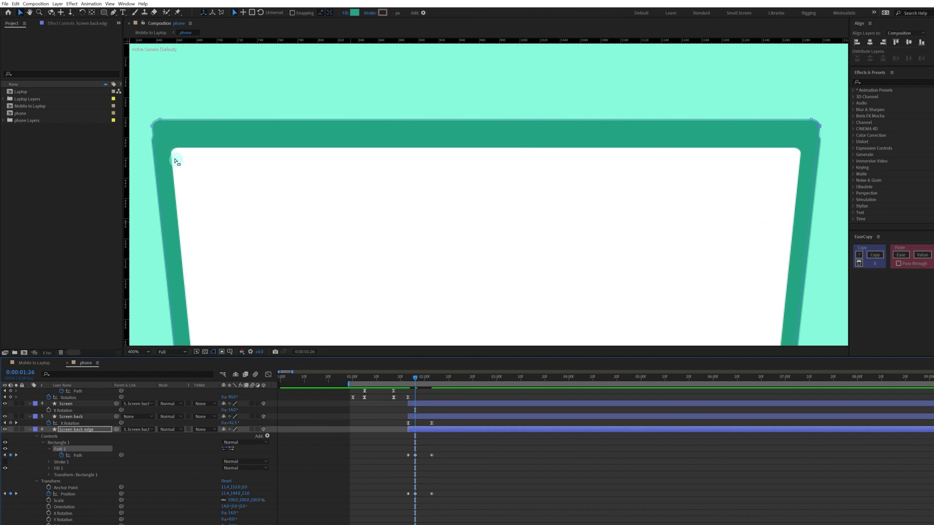
# Drag the edge path's top-left and top-right vertices to match the tilted lid, then review at 100%
pyautogui.click(173, 119)
pyautogui.moveTo(152, 125); pyautogui.dragTo(152, 130)
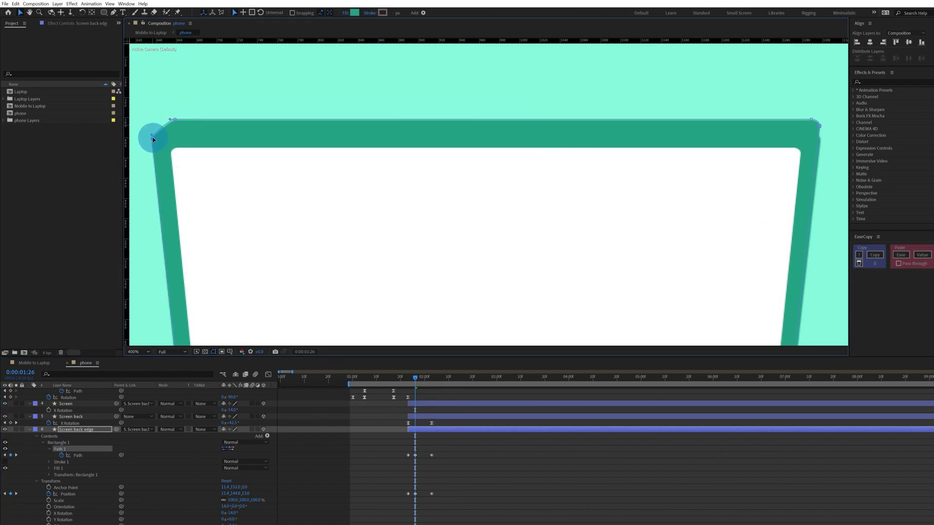
pyautogui.moveTo(570, 171); pyautogui.dragTo(482, 199)
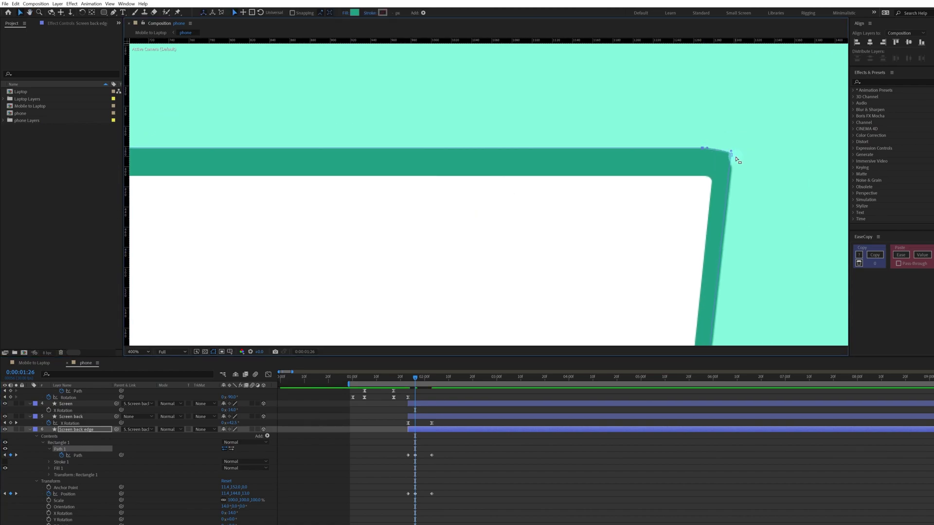
pyautogui.moveTo(731, 162); pyautogui.dragTo(699, 148)
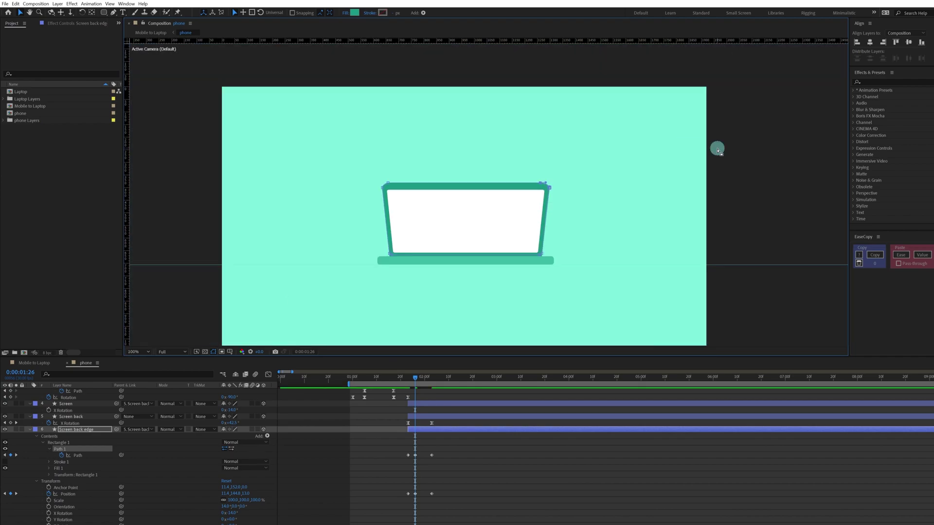
pyautogui.press('/')
pyautogui.click(542, 480)
pyautogui.moveTo(416, 379)
pyautogui.mouseDown()
pyautogui.moveTo(427, 380)
pyautogui.moveTo(403, 385)
pyautogui.mouseUp()
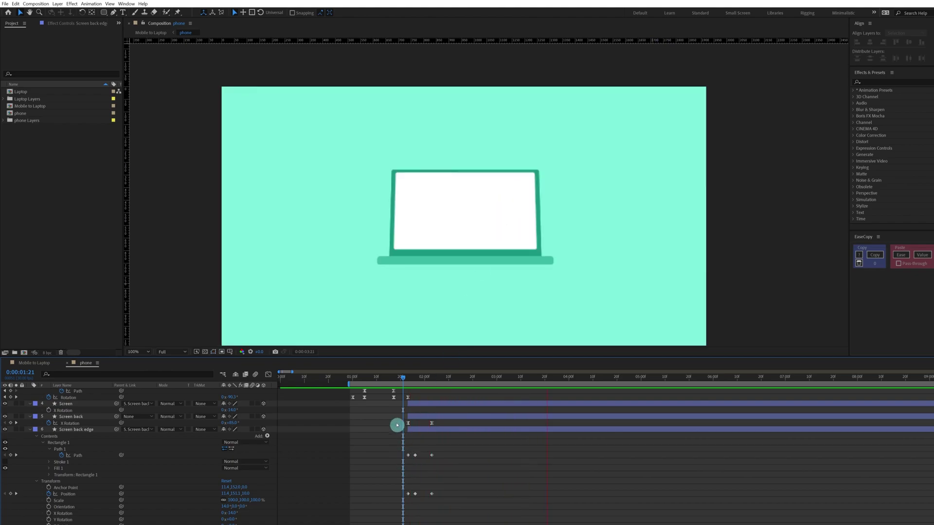
# Set the work area end to 2:13 and preview the phone-to-laptop animation
pyautogui.click(455, 379)
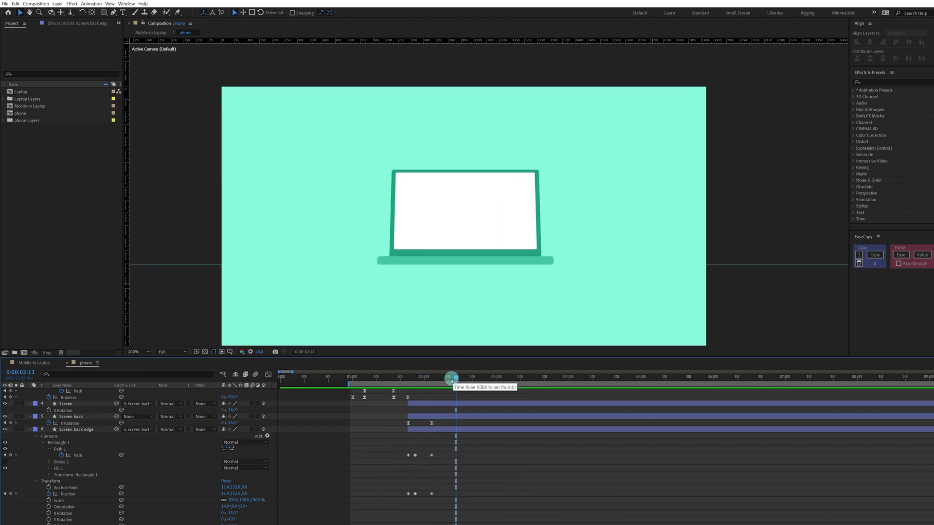
pyautogui.press('n')
pyautogui.press('space')
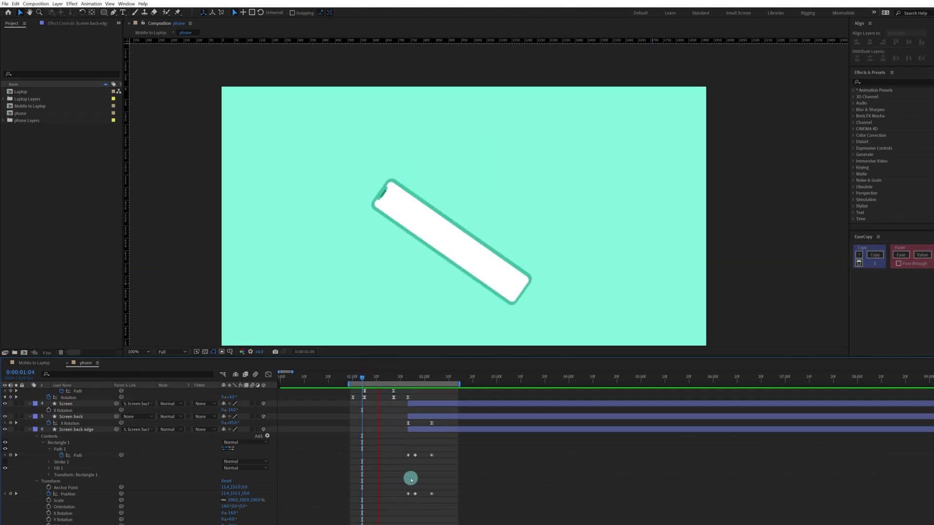